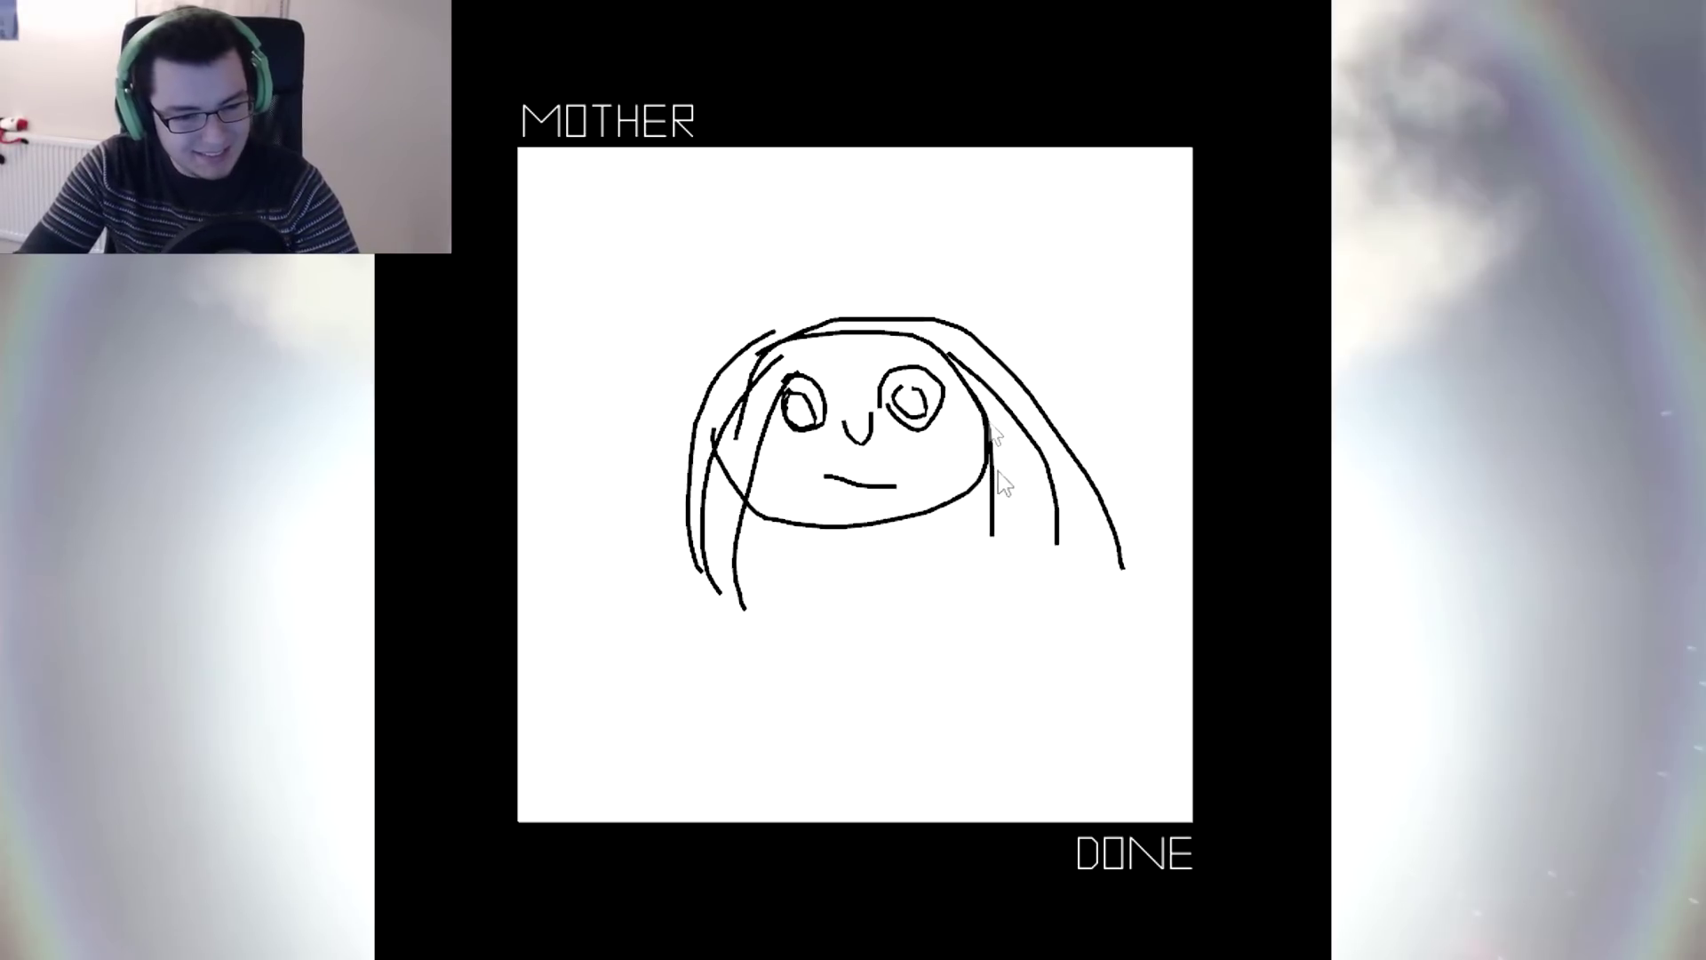
Step: Add long hair strands to the Mother face, submit it, and start the Friendship head
{"action": "left_click_drag", "start_coordinate": [889, 318], "coordinate": [1013, 355]}
{"action": "mouse_move", "coordinate": [824, 349]}
{"action": "left_mouse_down"}
{"action": "mouse_move", "coordinate": [724, 335]}
{"action": "mouse_move", "coordinate": [664, 391]}
{"action": "left_mouse_up"}
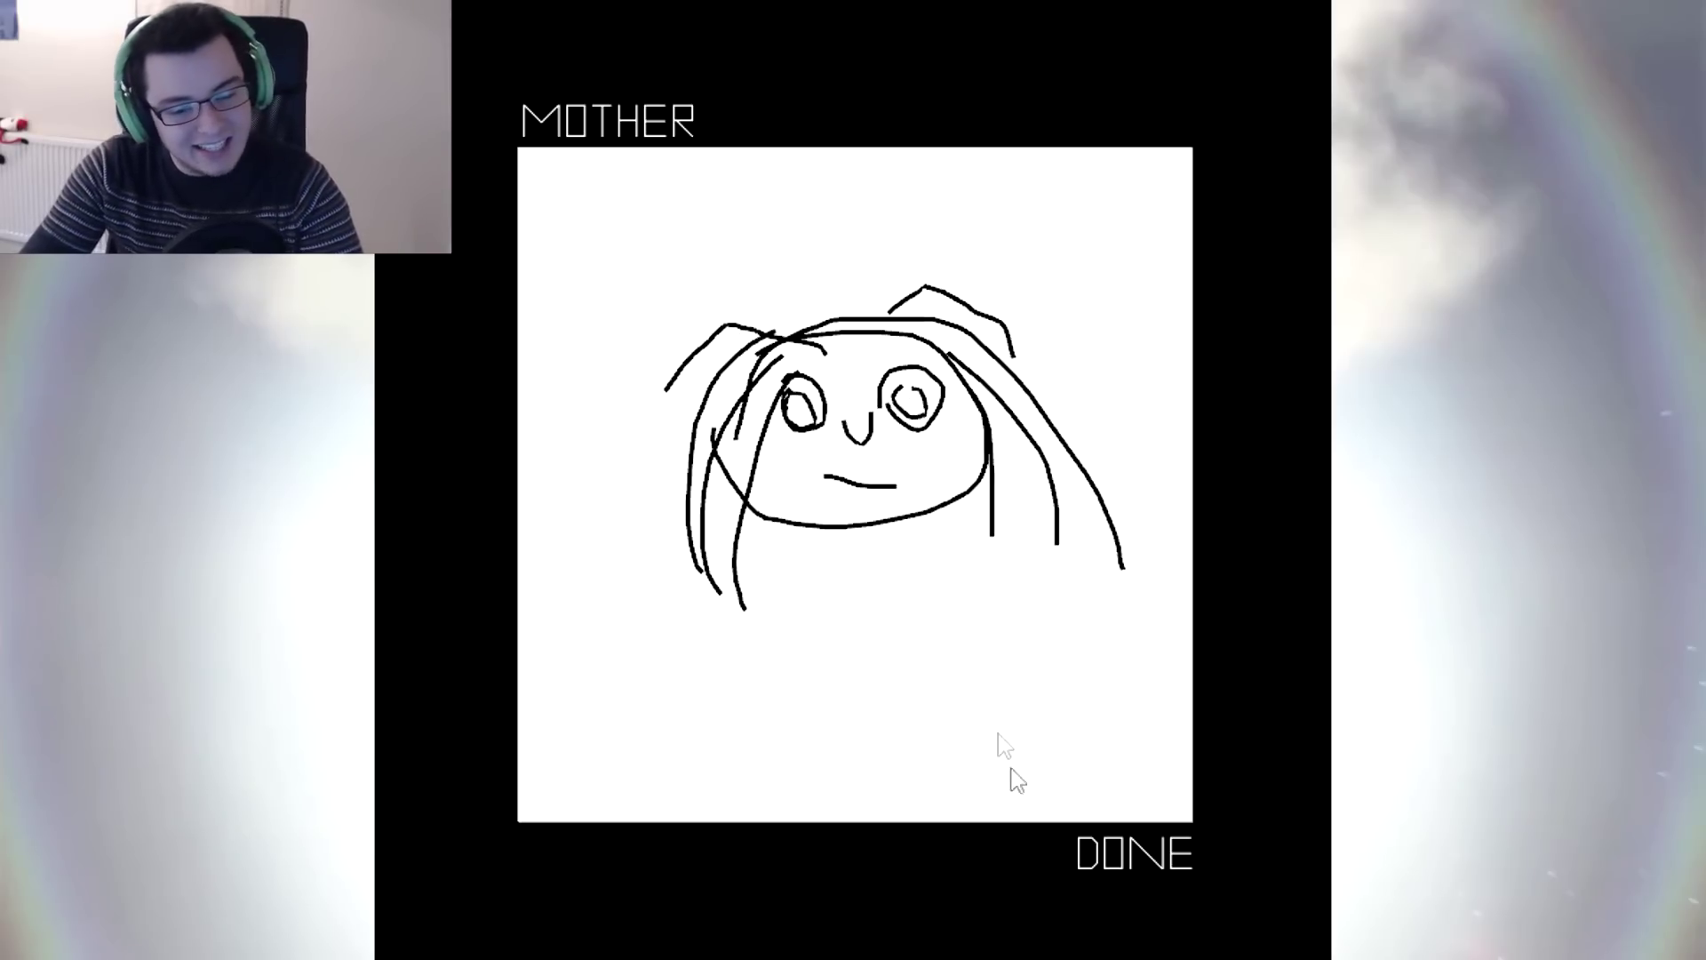
{"action": "left_click", "coordinate": [1133, 854]}
{"action": "left_click_drag", "start_coordinate": [678, 387], "coordinate": [804, 350]}
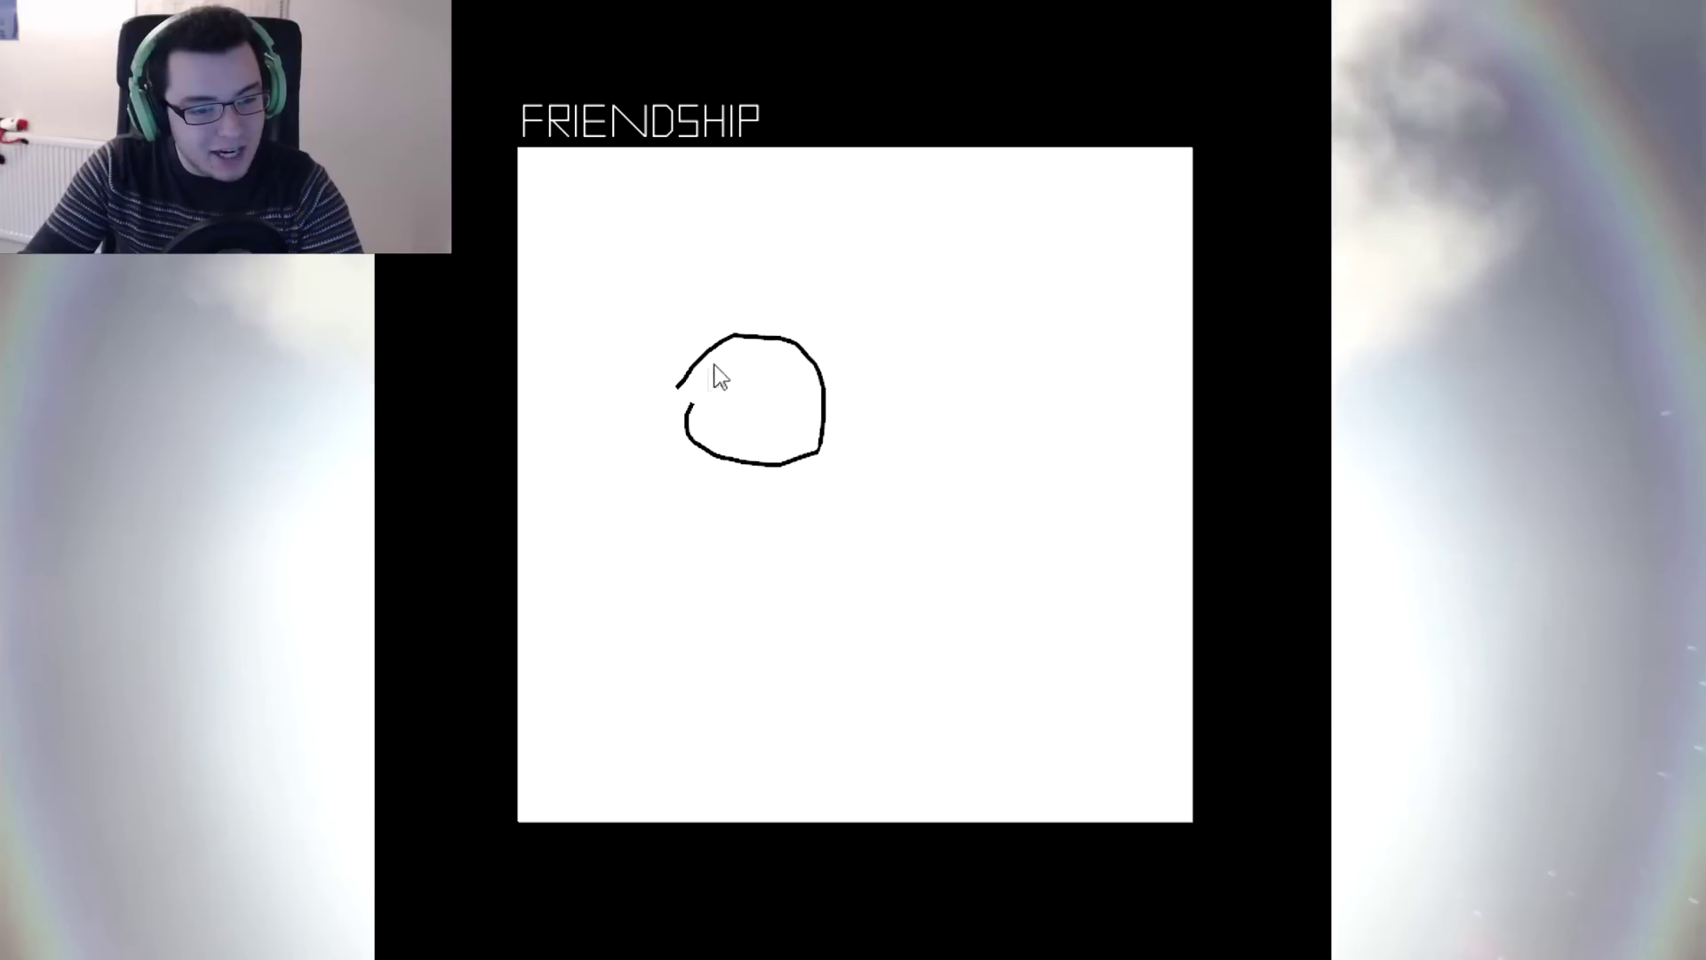
Step: Draw two friends: second face, long hair on the left, arms, body and leg
{"action": "left_click_drag", "start_coordinate": [1019, 461], "coordinate": [926, 378]}
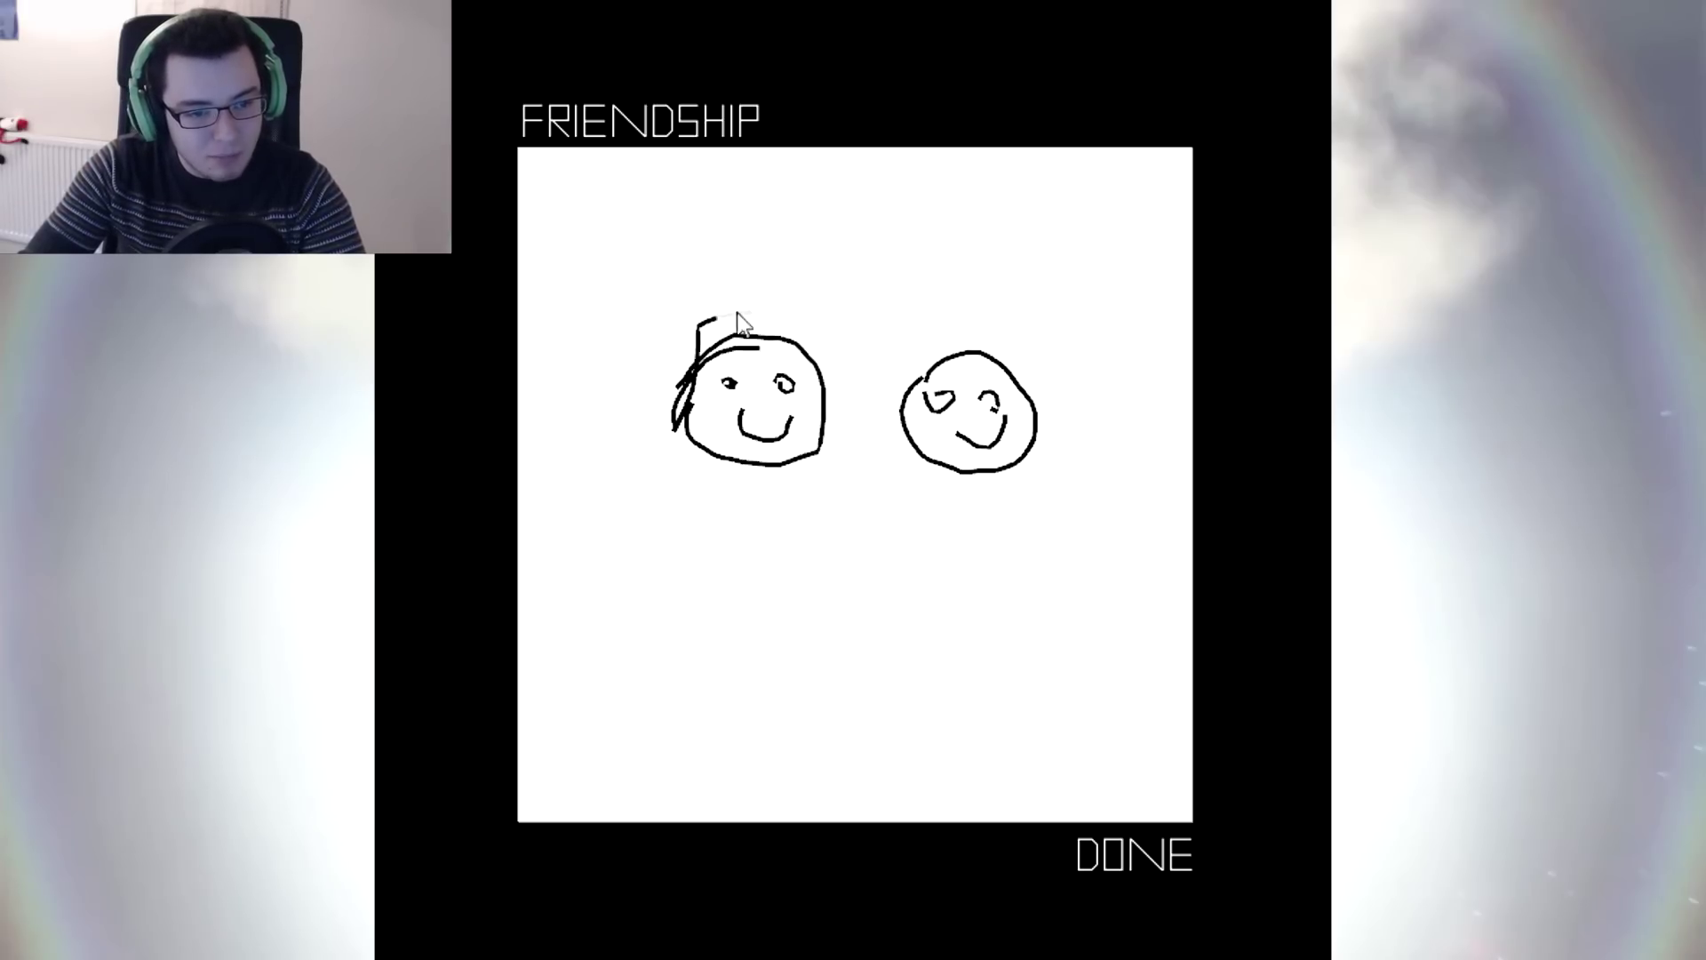
{"action": "left_click_drag", "start_coordinate": [737, 320], "coordinate": [781, 323]}
{"action": "left_click_drag", "start_coordinate": [811, 385], "coordinate": [628, 472]}
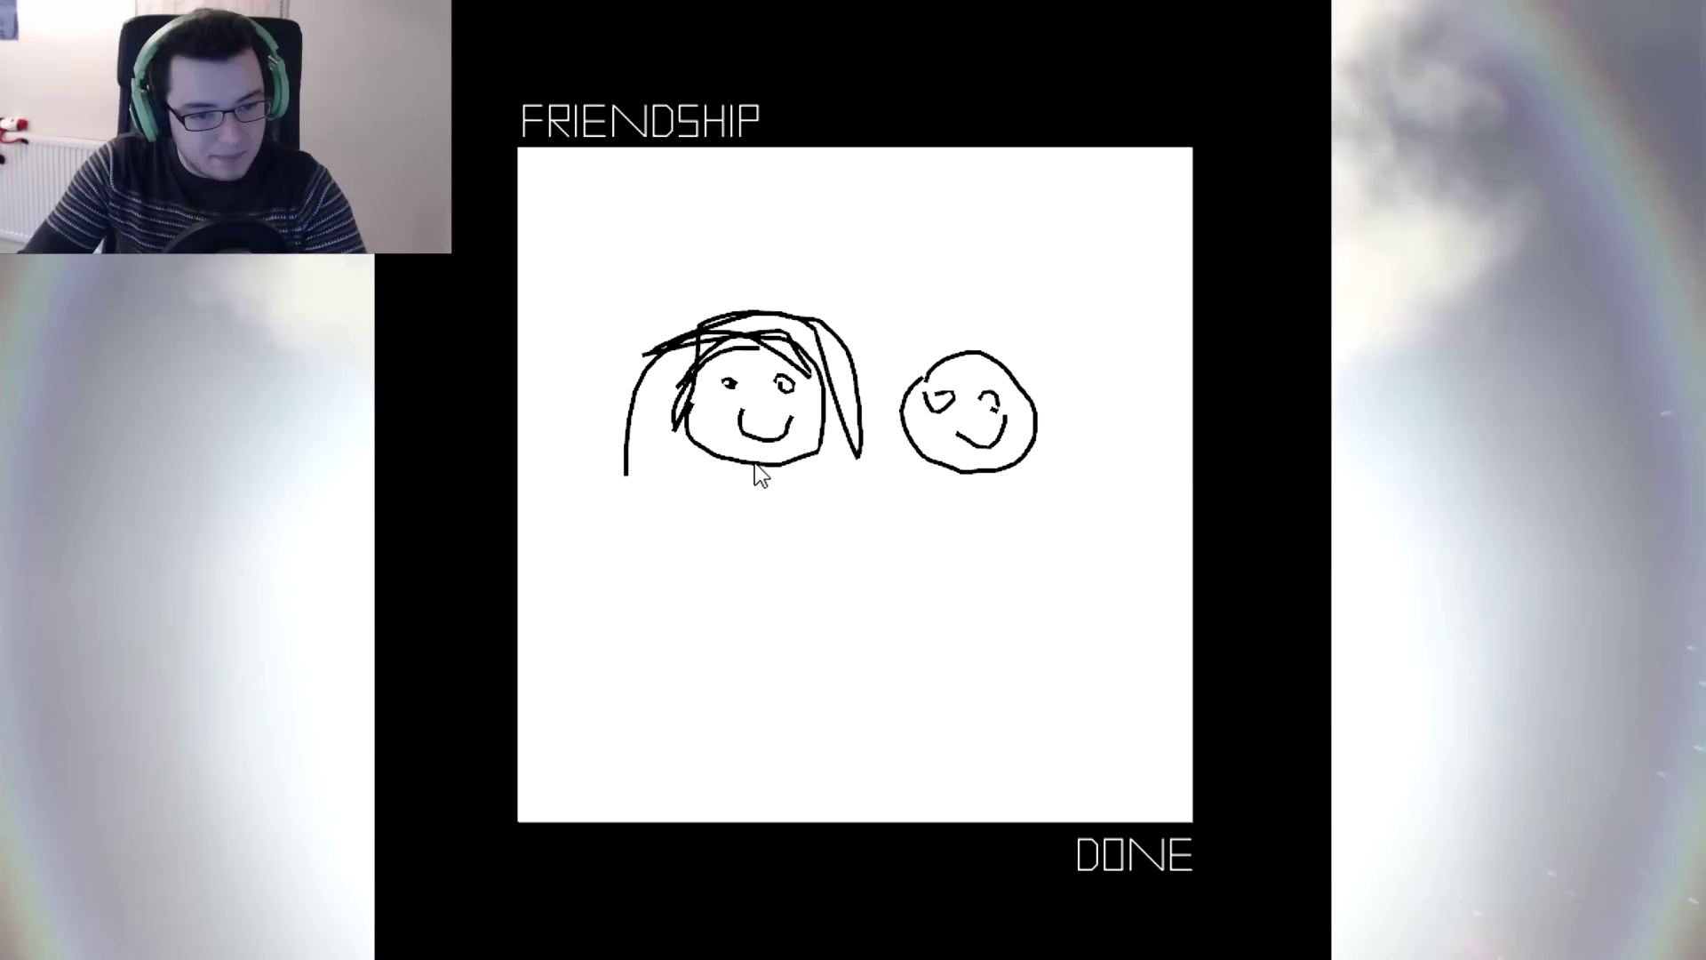
{"action": "left_click_drag", "start_coordinate": [677, 556], "coordinate": [852, 536]}
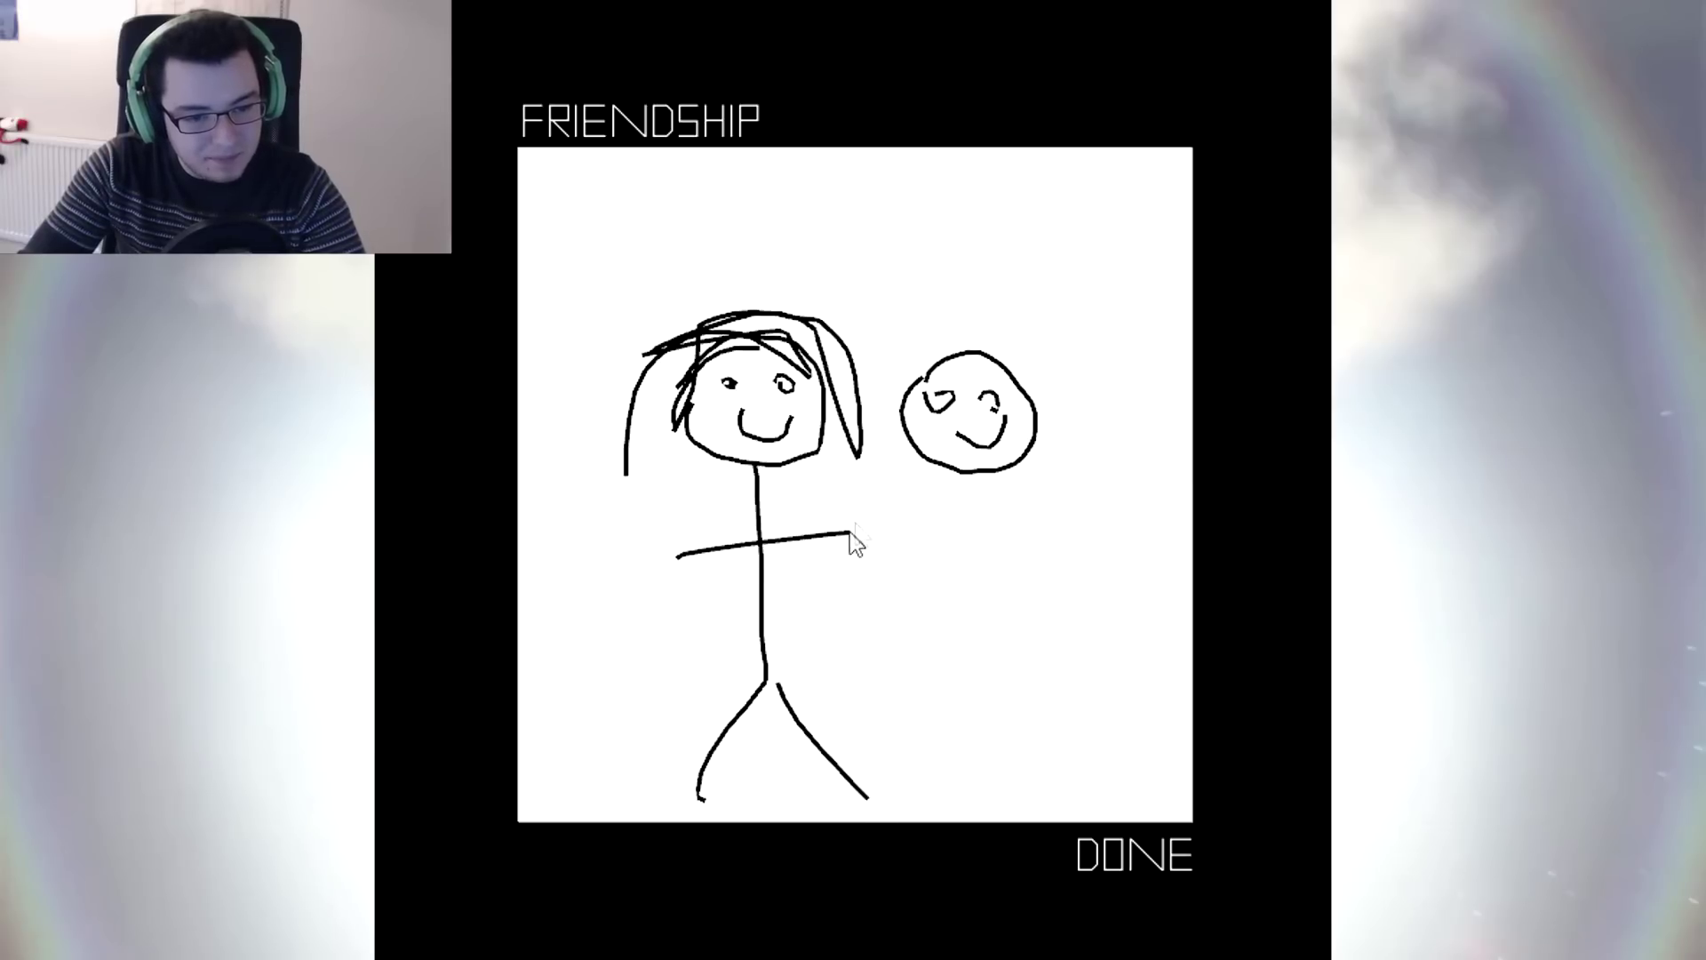
{"action": "mouse_move", "coordinate": [984, 477]}
{"action": "left_mouse_down"}
{"action": "mouse_move", "coordinate": [1000, 697]}
{"action": "mouse_move", "coordinate": [1087, 805]}
{"action": "left_mouse_up"}
{"action": "left_click_drag", "start_coordinate": [861, 529], "coordinate": [1099, 543]}
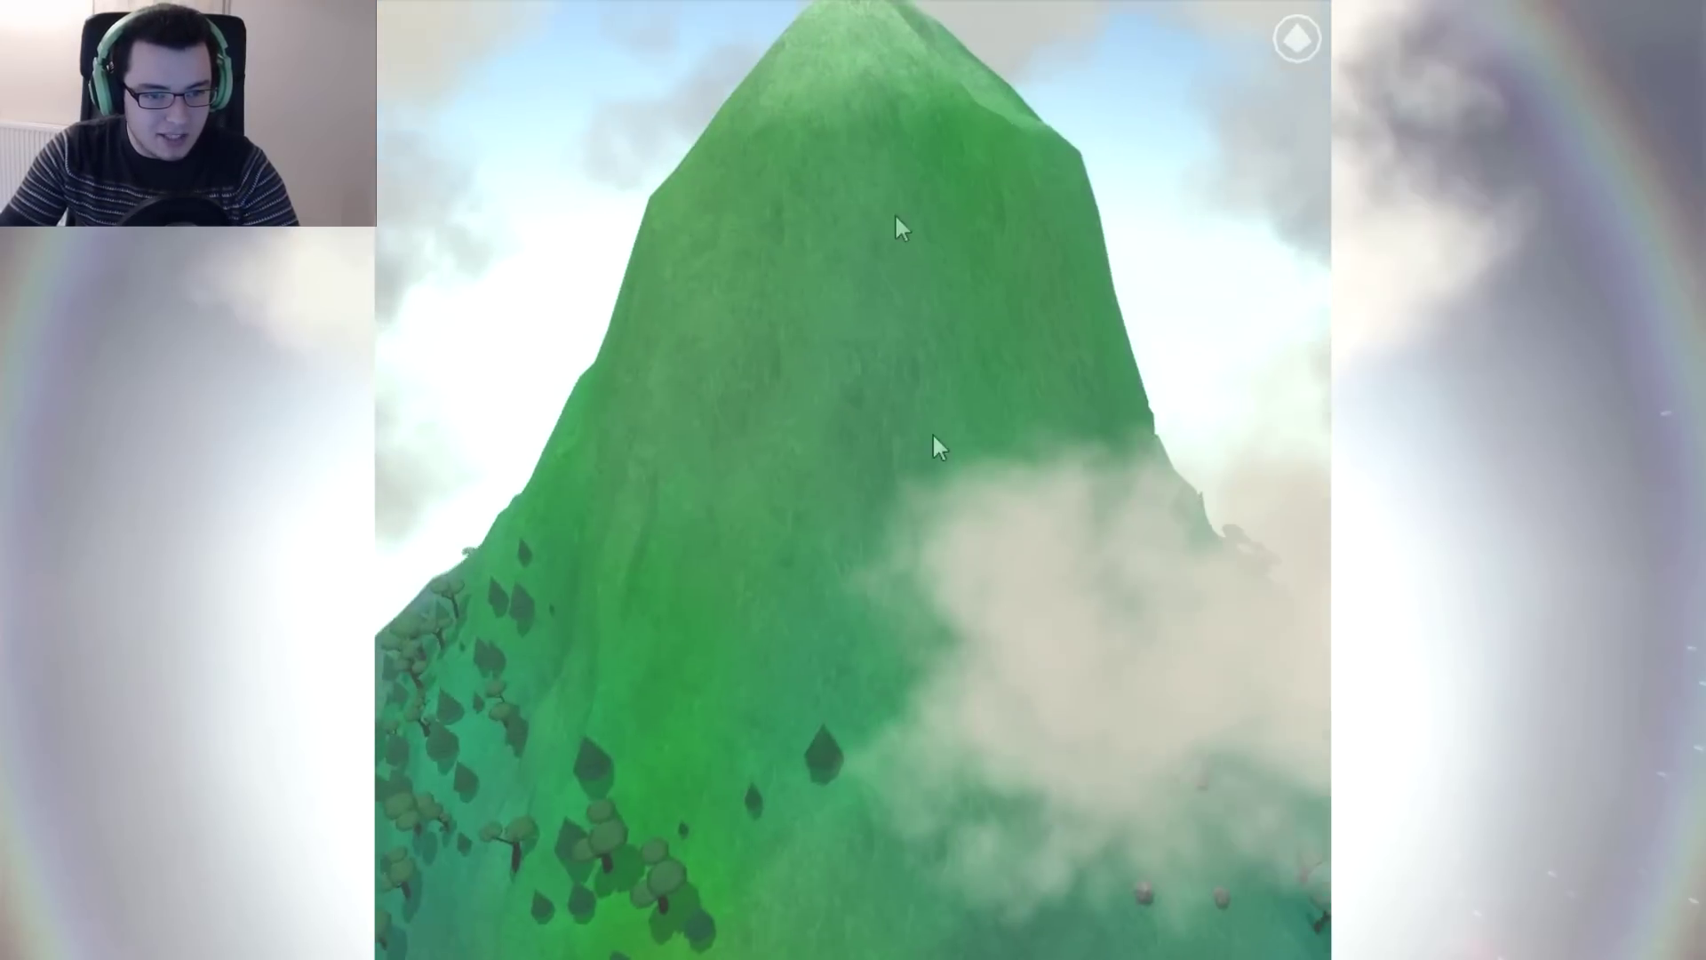
{"action": "mouse_move", "coordinate": [935, 445]}
{"action": "left_mouse_down"}
{"action": "mouse_move", "coordinate": [694, 884]}
{"action": "mouse_move", "coordinate": [862, 467]}
{"action": "mouse_move", "coordinate": [818, 591]}
{"action": "mouse_move", "coordinate": [849, 530]}
{"action": "mouse_move", "coordinate": [799, 598]}
{"action": "mouse_move", "coordinate": [854, 473]}
{"action": "mouse_move", "coordinate": [1134, 551]}
{"action": "mouse_move", "coordinate": [1131, 777]}
{"action": "mouse_move", "coordinate": [1058, 713]}
{"action": "mouse_move", "coordinate": [1101, 732]}
{"action": "mouse_move", "coordinate": [986, 712]}
{"action": "mouse_move", "coordinate": [497, 851]}
{"action": "left_mouse_up"}
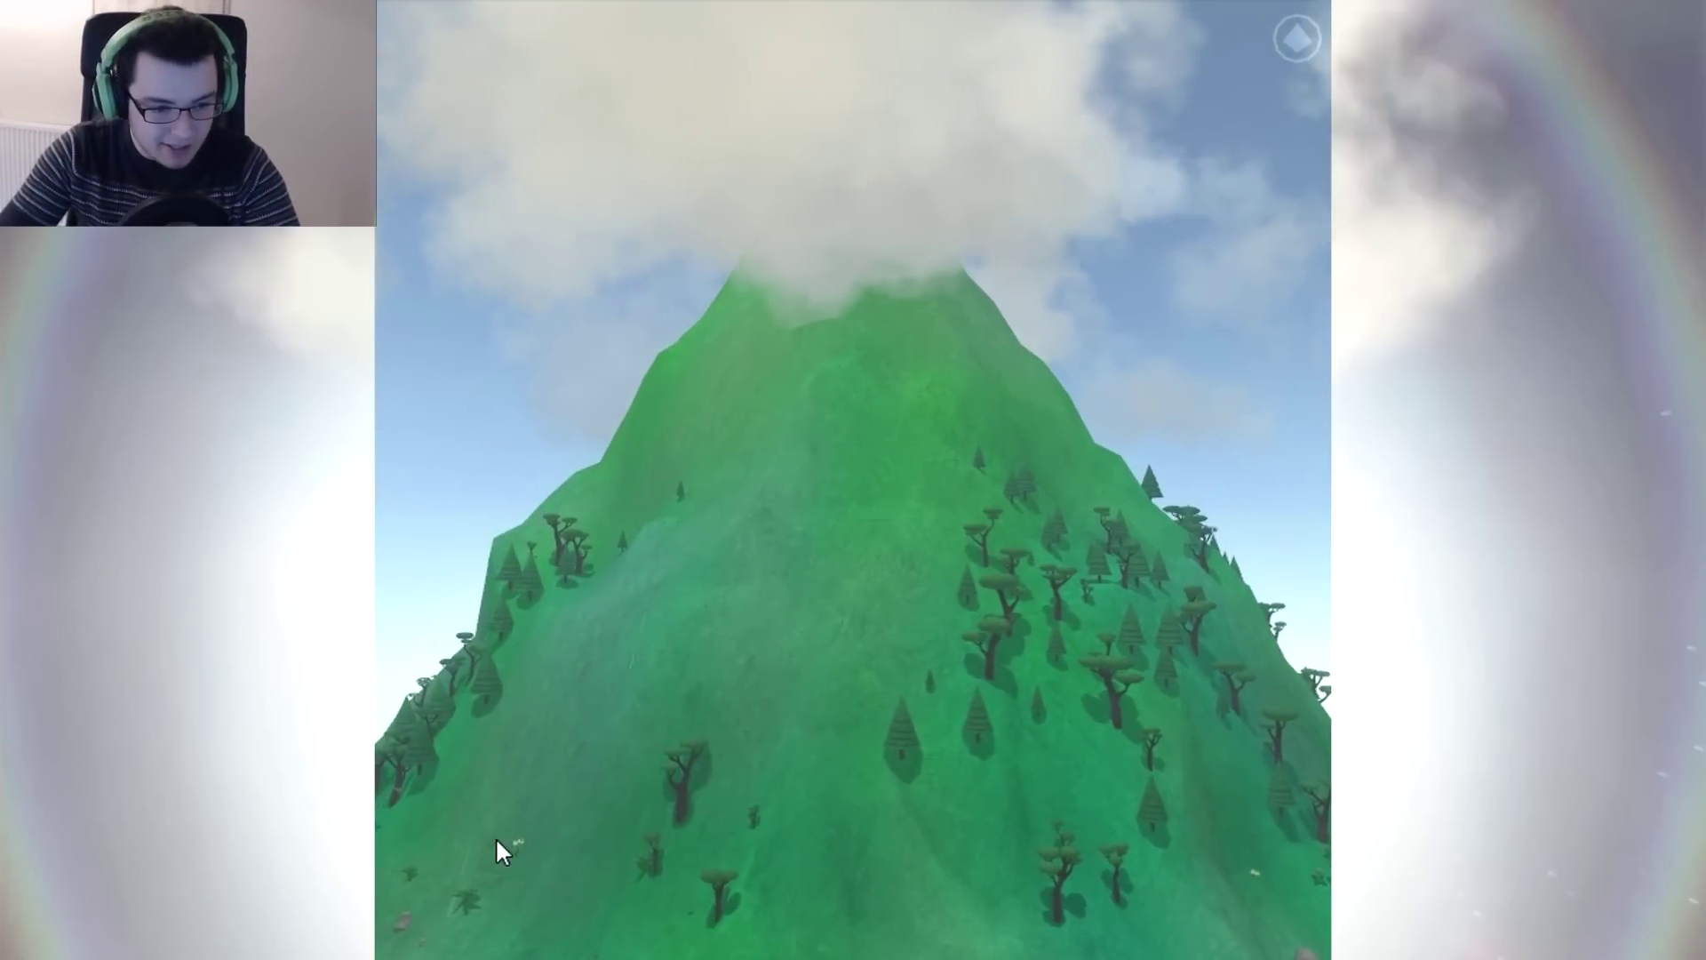
{"action": "mouse_move", "coordinate": [793, 563]}
{"action": "left_mouse_down"}
{"action": "mouse_move", "coordinate": [819, 800]}
{"action": "mouse_move", "coordinate": [800, 610]}
{"action": "left_mouse_up"}
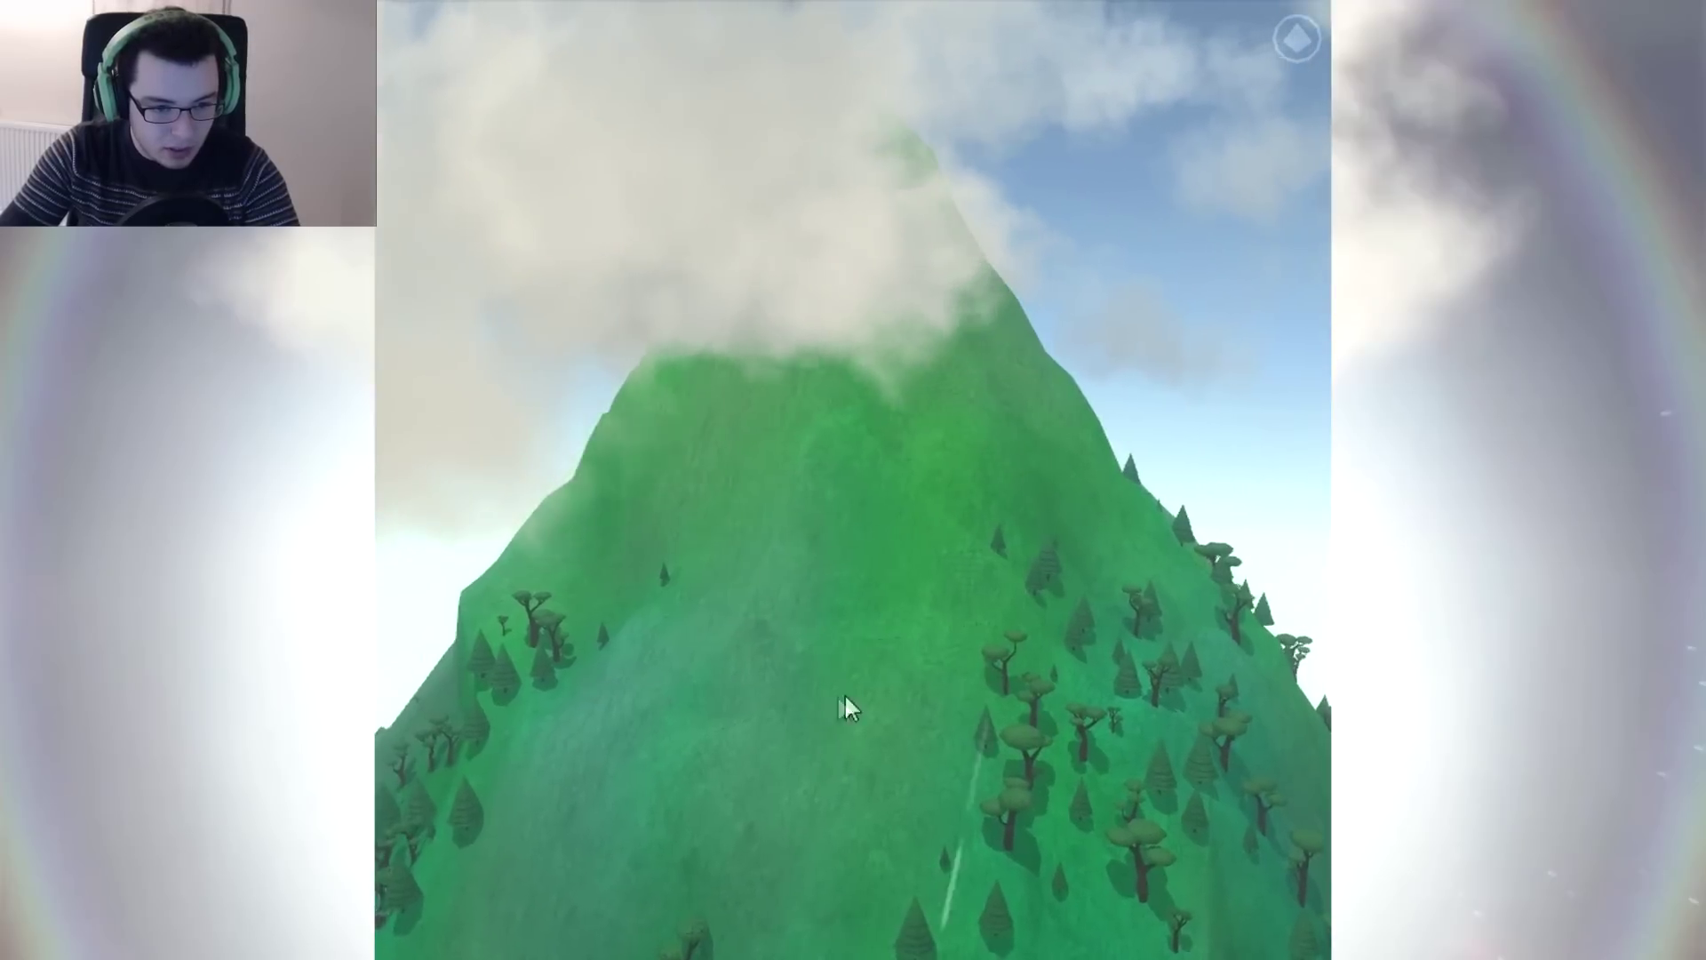
{"action": "mouse_move", "coordinate": [847, 708]}
{"action": "left_mouse_down"}
{"action": "mouse_move", "coordinate": [659, 673]}
{"action": "mouse_move", "coordinate": [1200, 703]}
{"action": "left_mouse_up"}
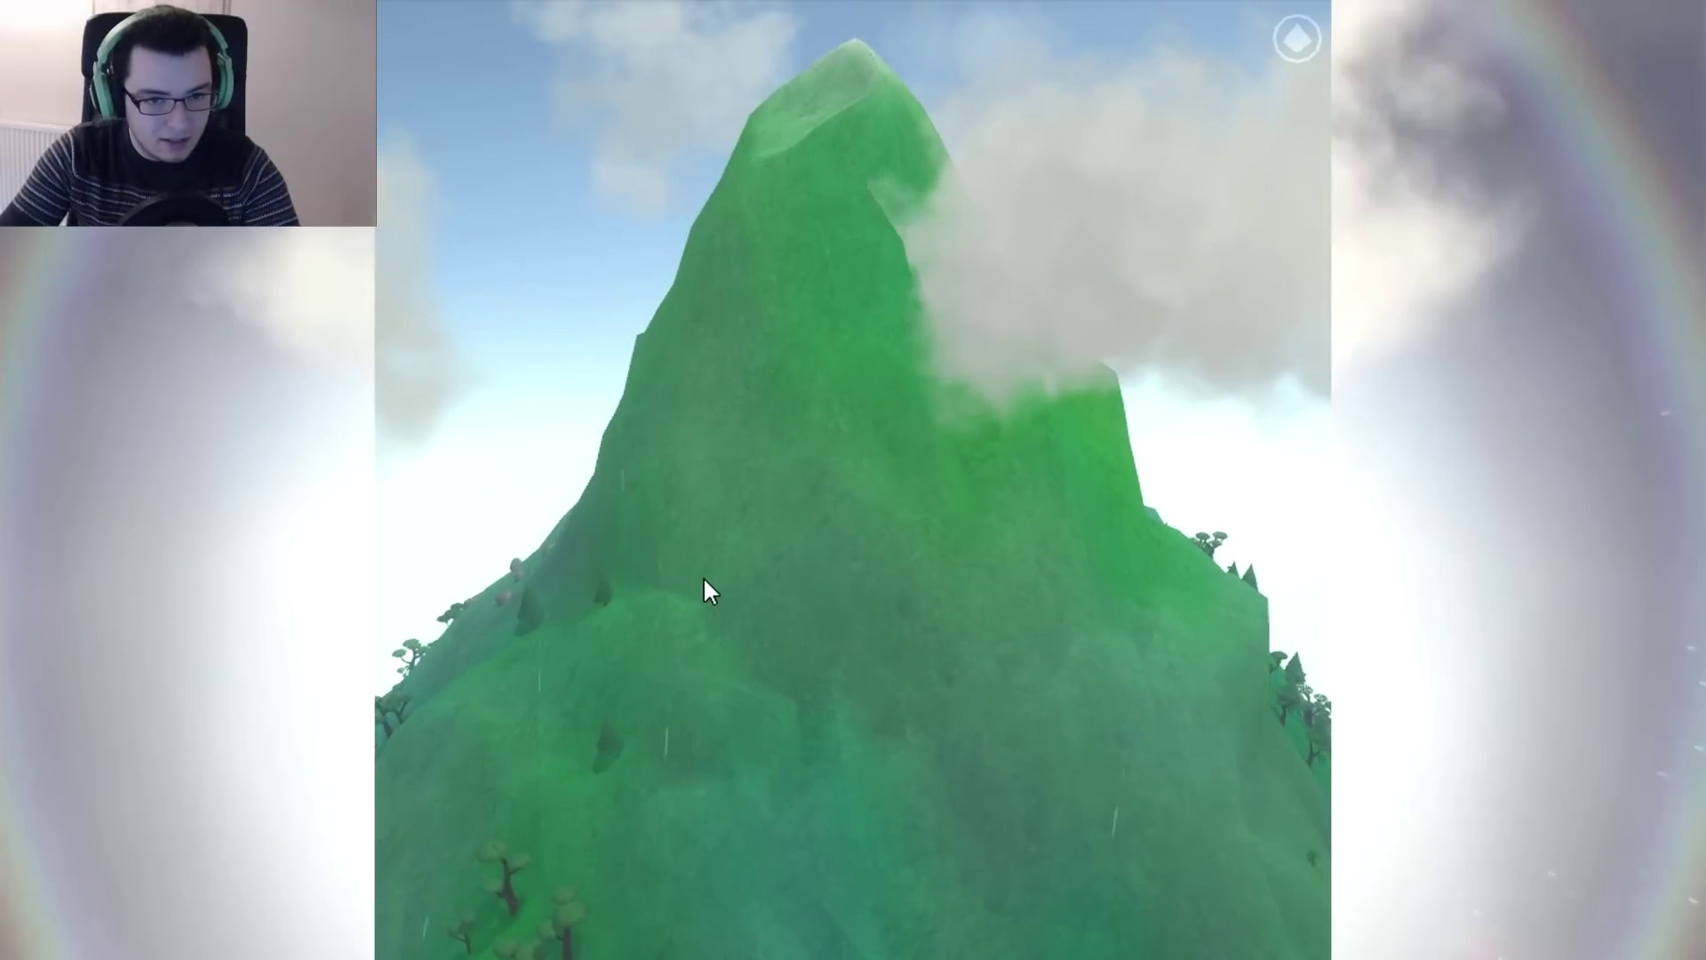
{"action": "left_click", "coordinate": [1299, 32]}
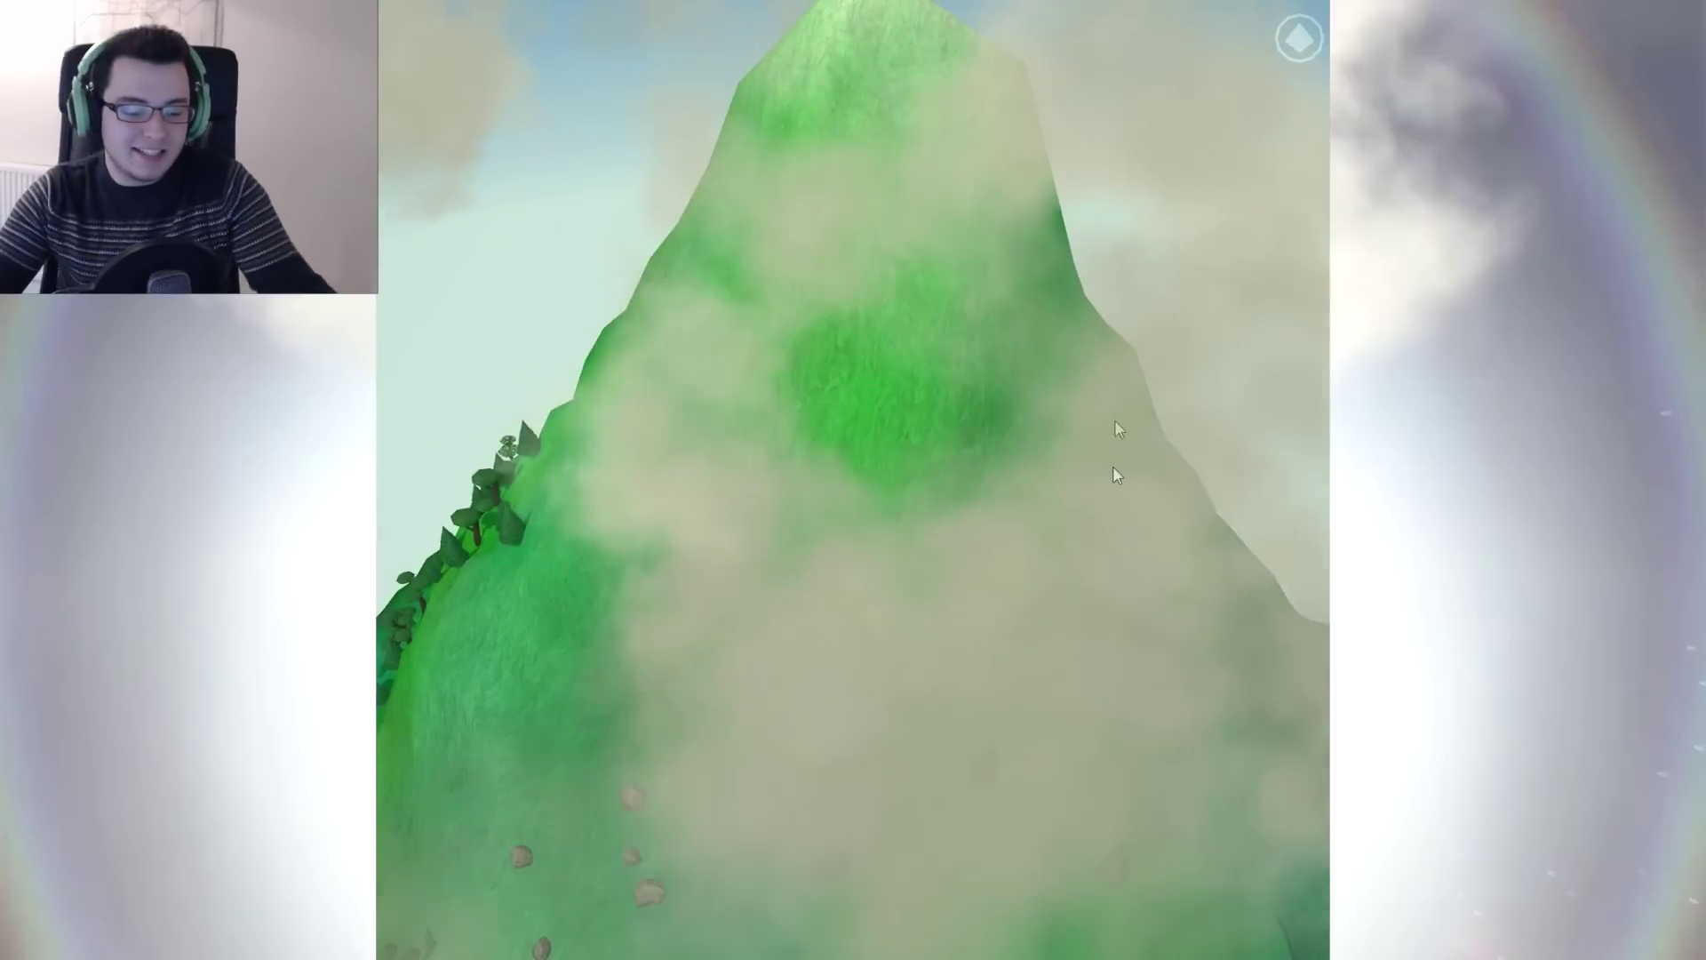
{"action": "scroll", "coordinate": [825, 441], "scroll_direction": "down", "scroll_amount": 5}
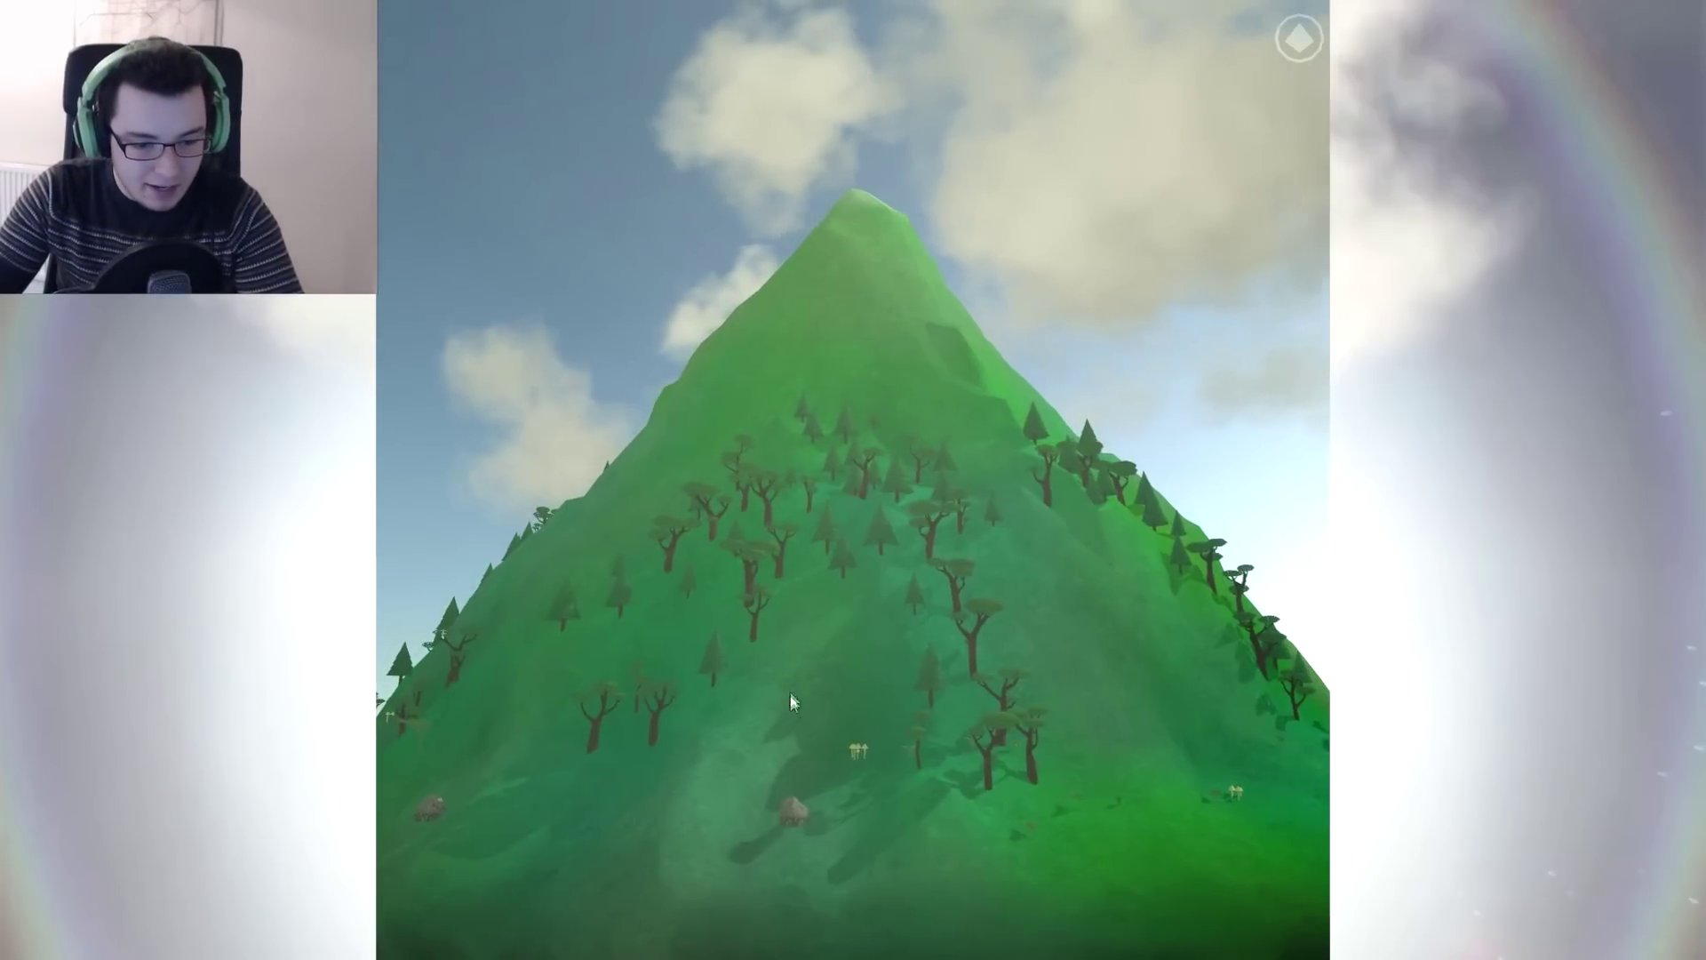
{"action": "scroll", "coordinate": [801, 746], "scroll_direction": "up", "scroll_amount": 3}
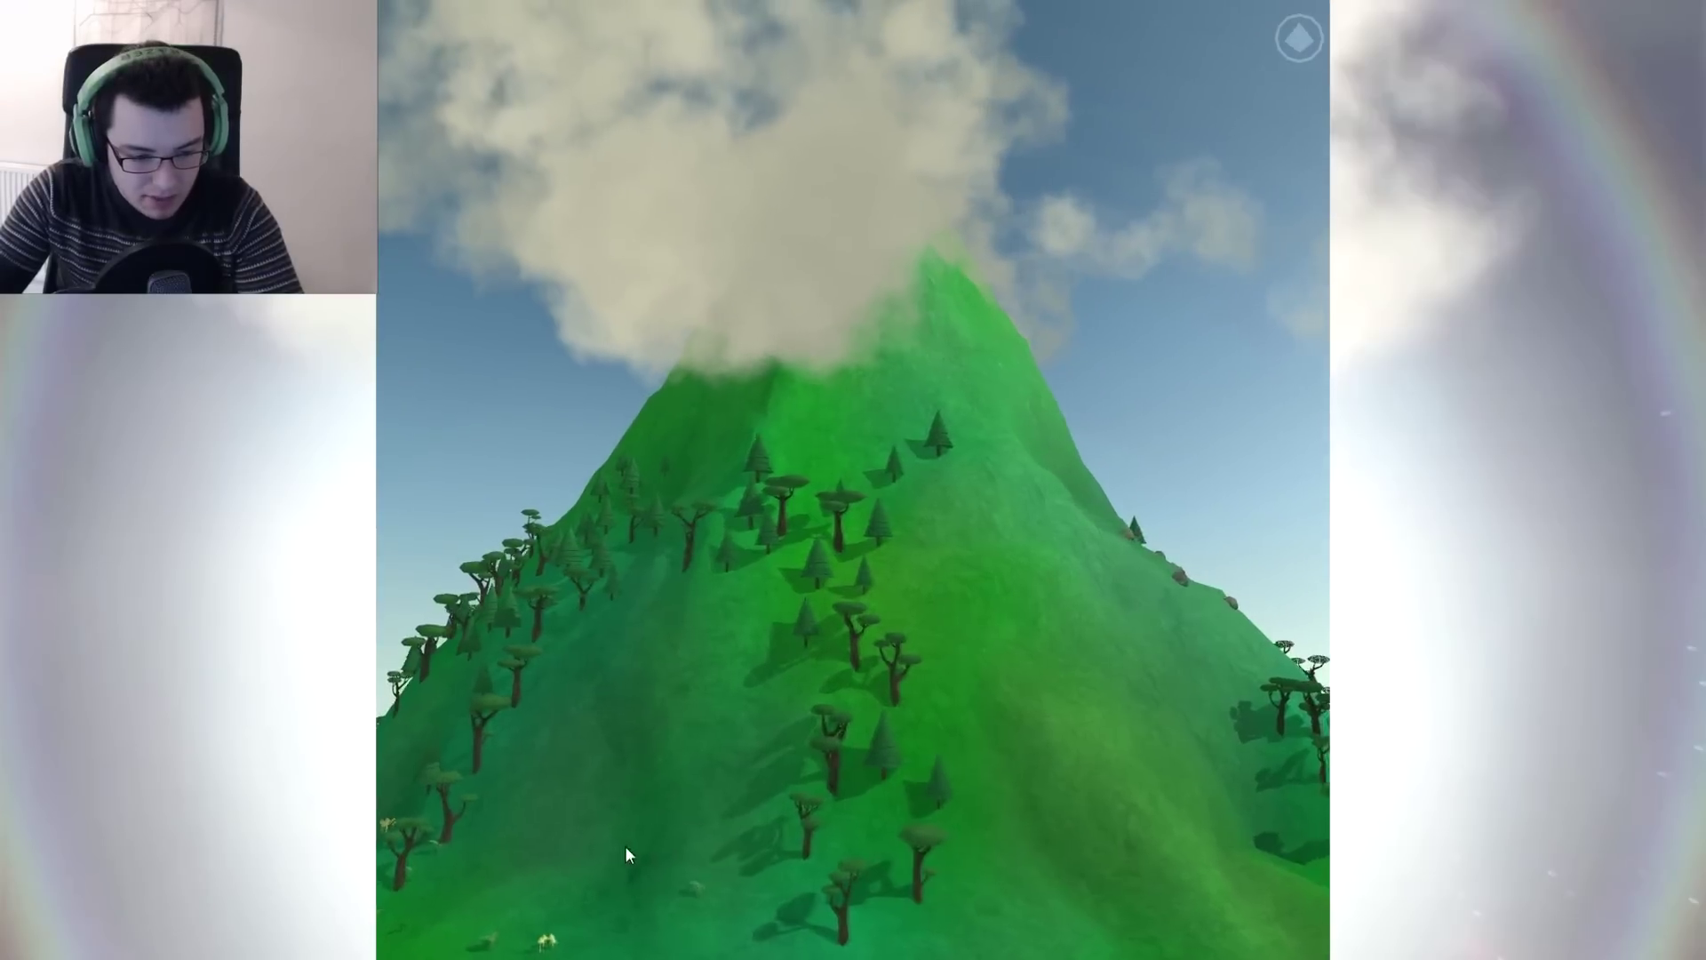
{"action": "scroll", "coordinate": [923, 820], "scroll_direction": "up", "scroll_amount": 3}
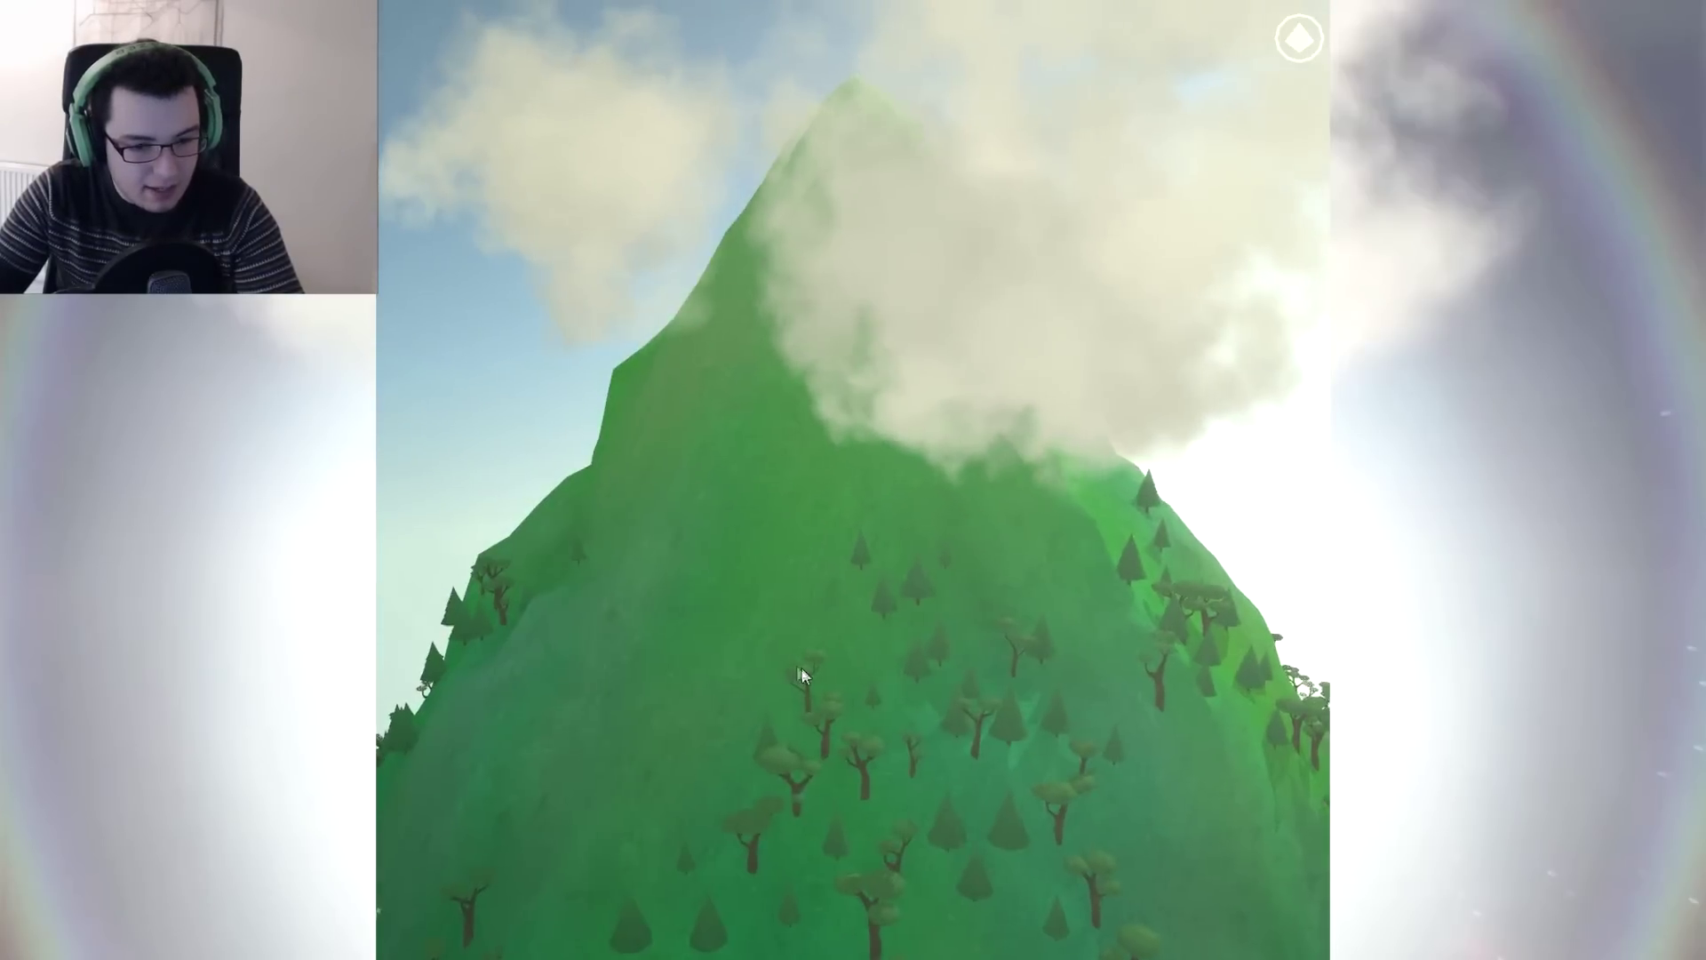
{"action": "scroll", "coordinate": [801, 666], "scroll_direction": "up", "scroll_amount": 3}
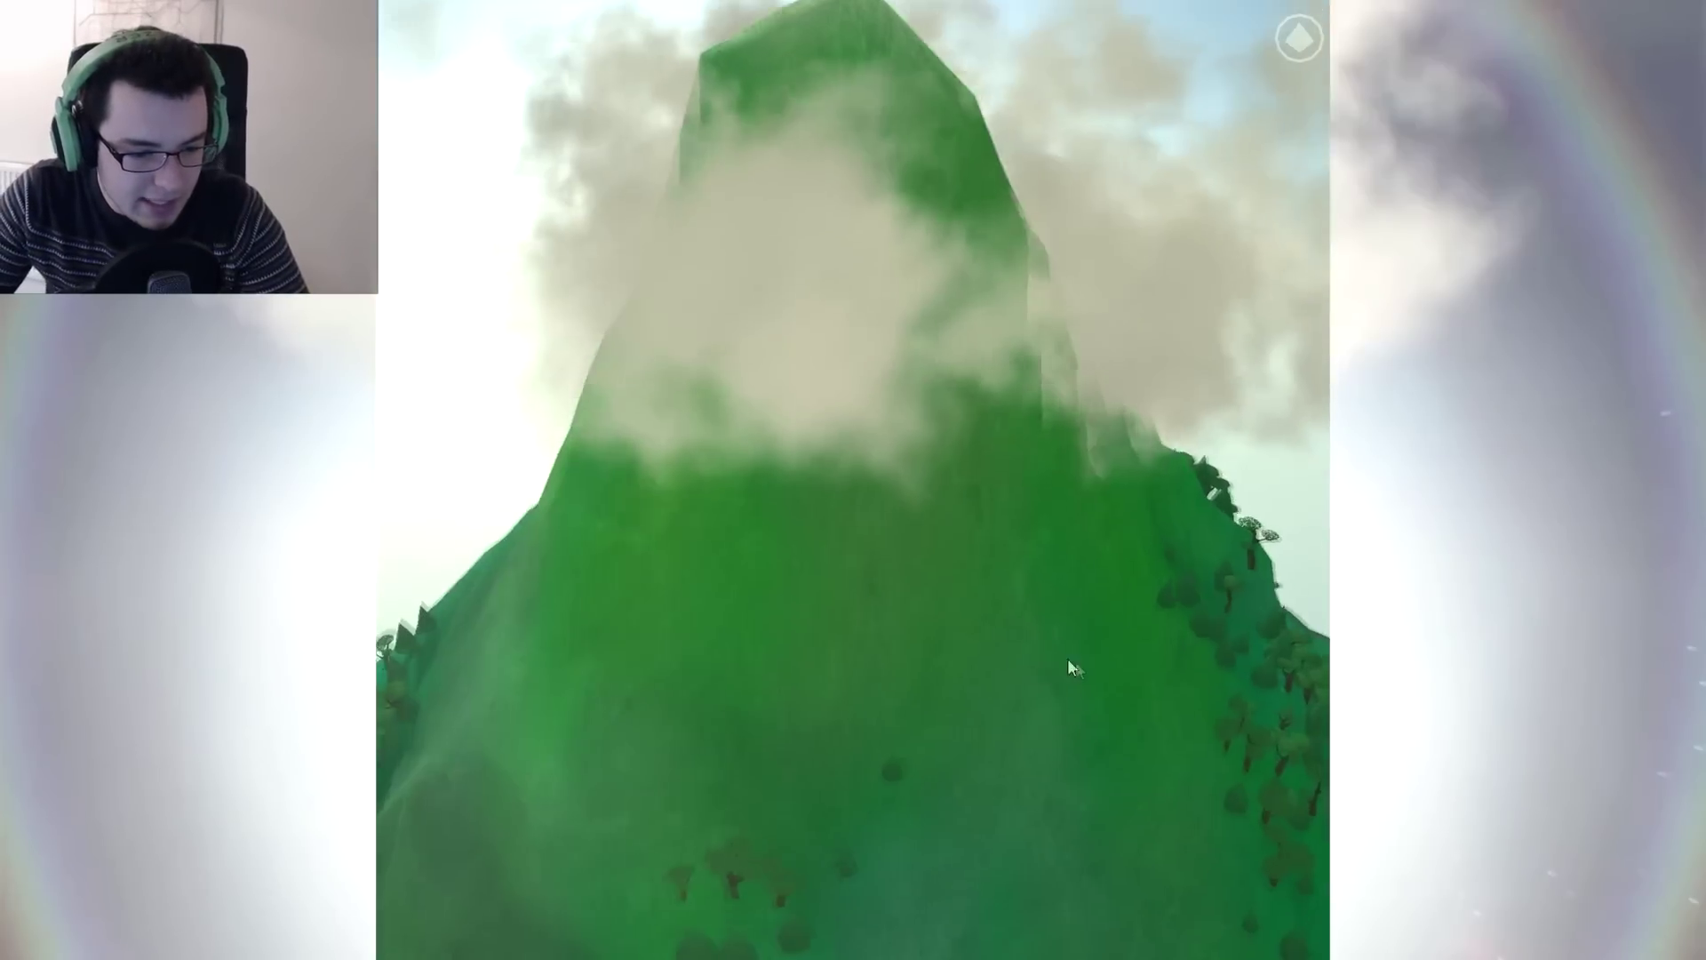
{"action": "left_click_drag", "start_coordinate": [1068, 658], "coordinate": [839, 538]}
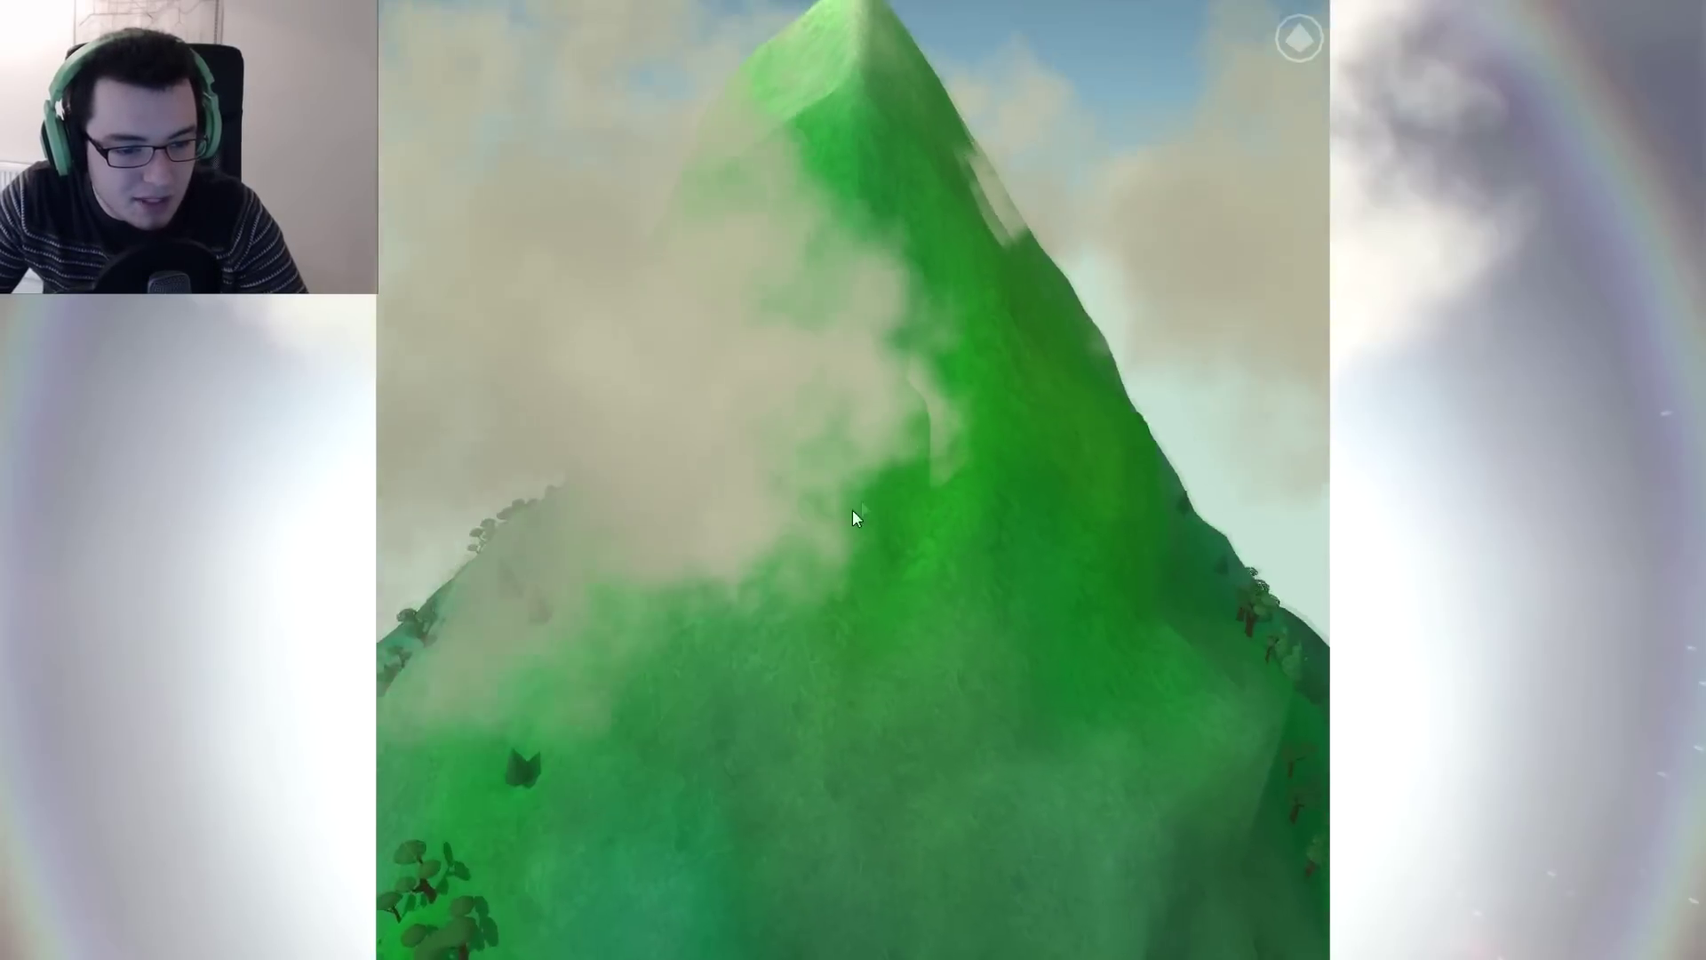
{"action": "scroll", "coordinate": [852, 509], "scroll_direction": "down", "scroll_amount": 3}
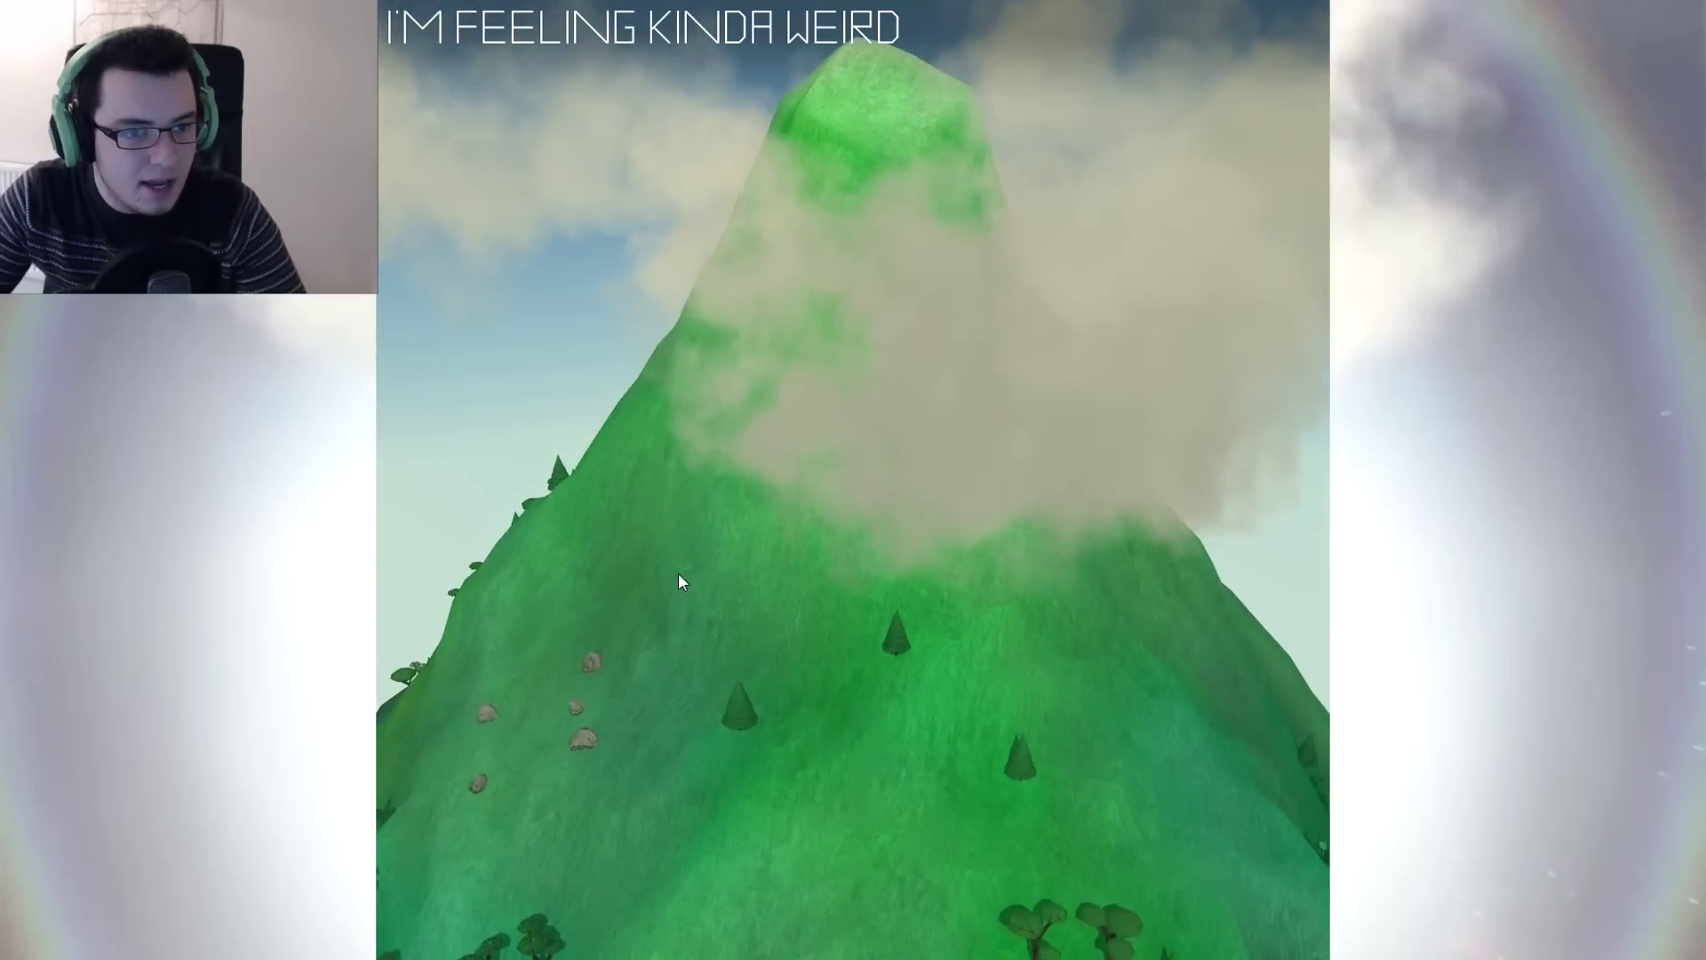
{"action": "left_click_drag", "start_coordinate": [781, 495], "coordinate": [1069, 500]}
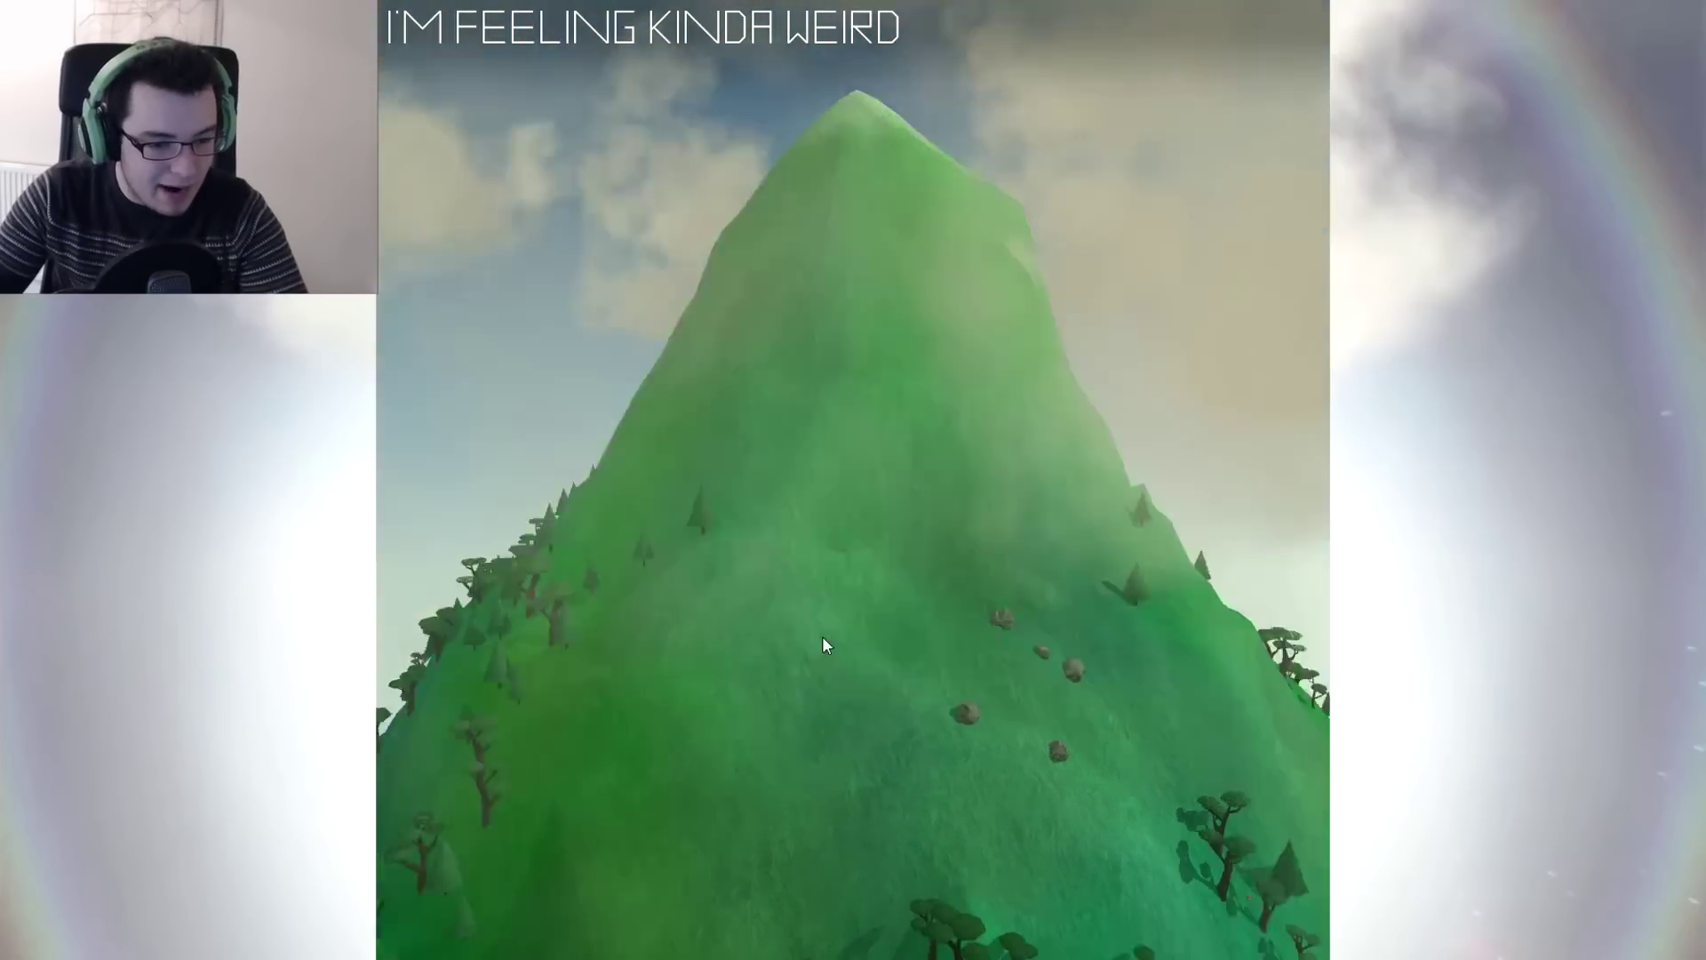
{"action": "scroll", "coordinate": [822, 646], "scroll_direction": "down", "scroll_amount": 3}
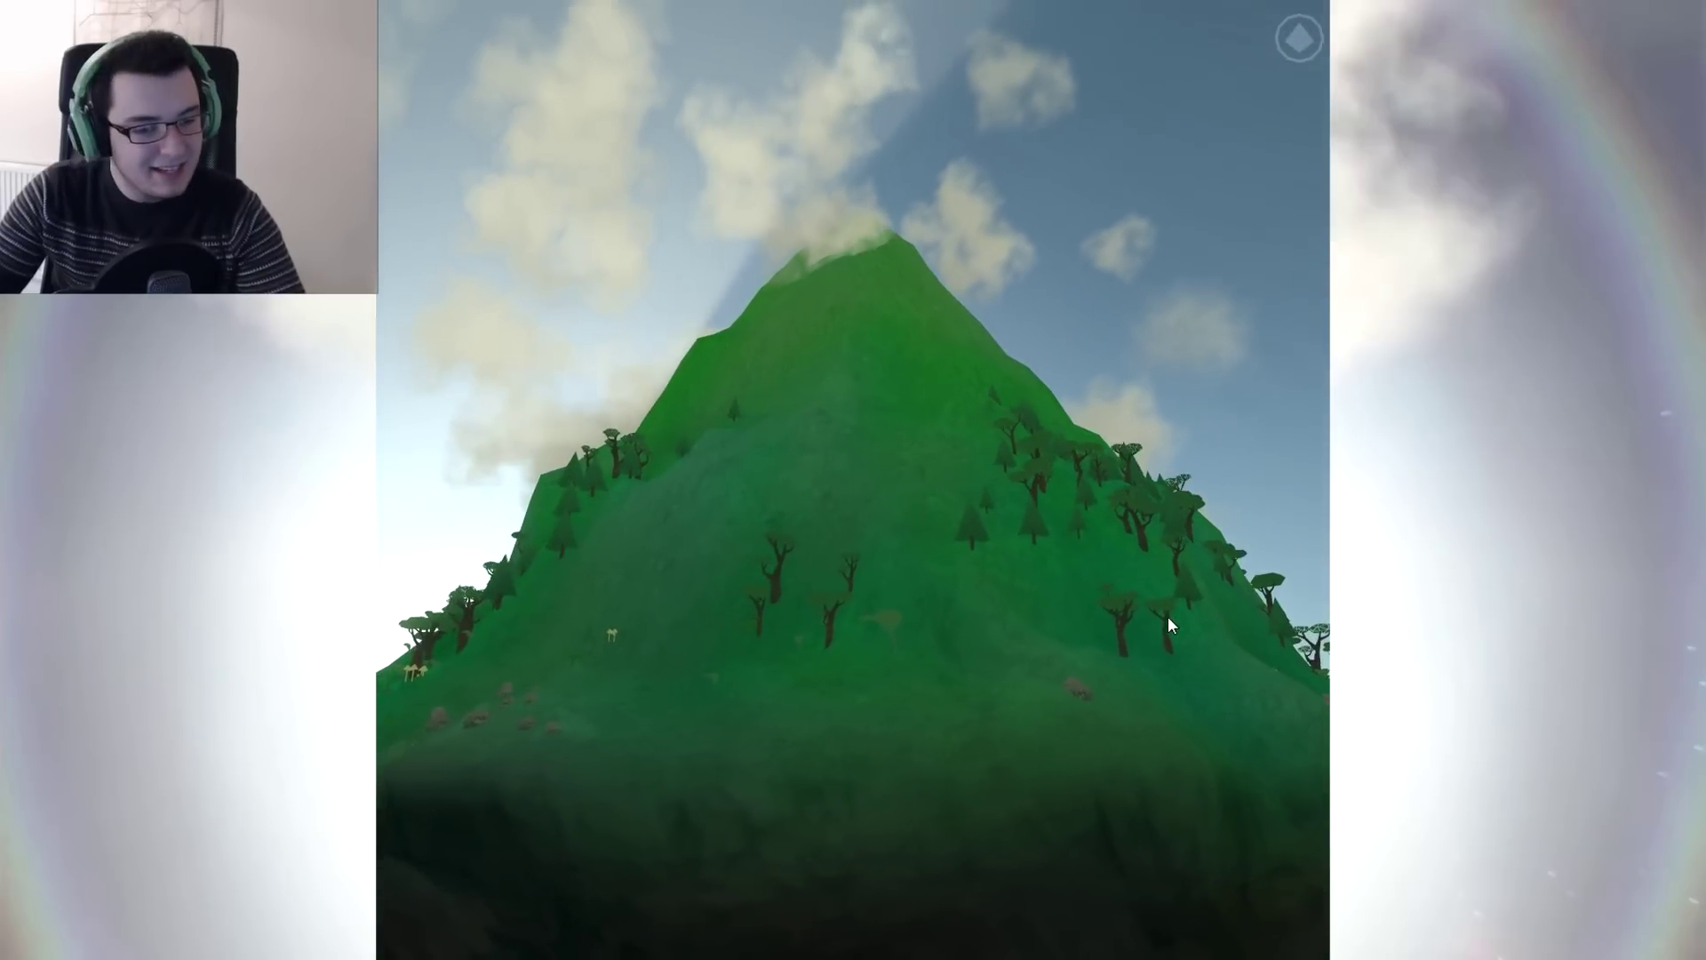
{"action": "scroll", "coordinate": [735, 590], "scroll_direction": "up", "scroll_amount": 3}
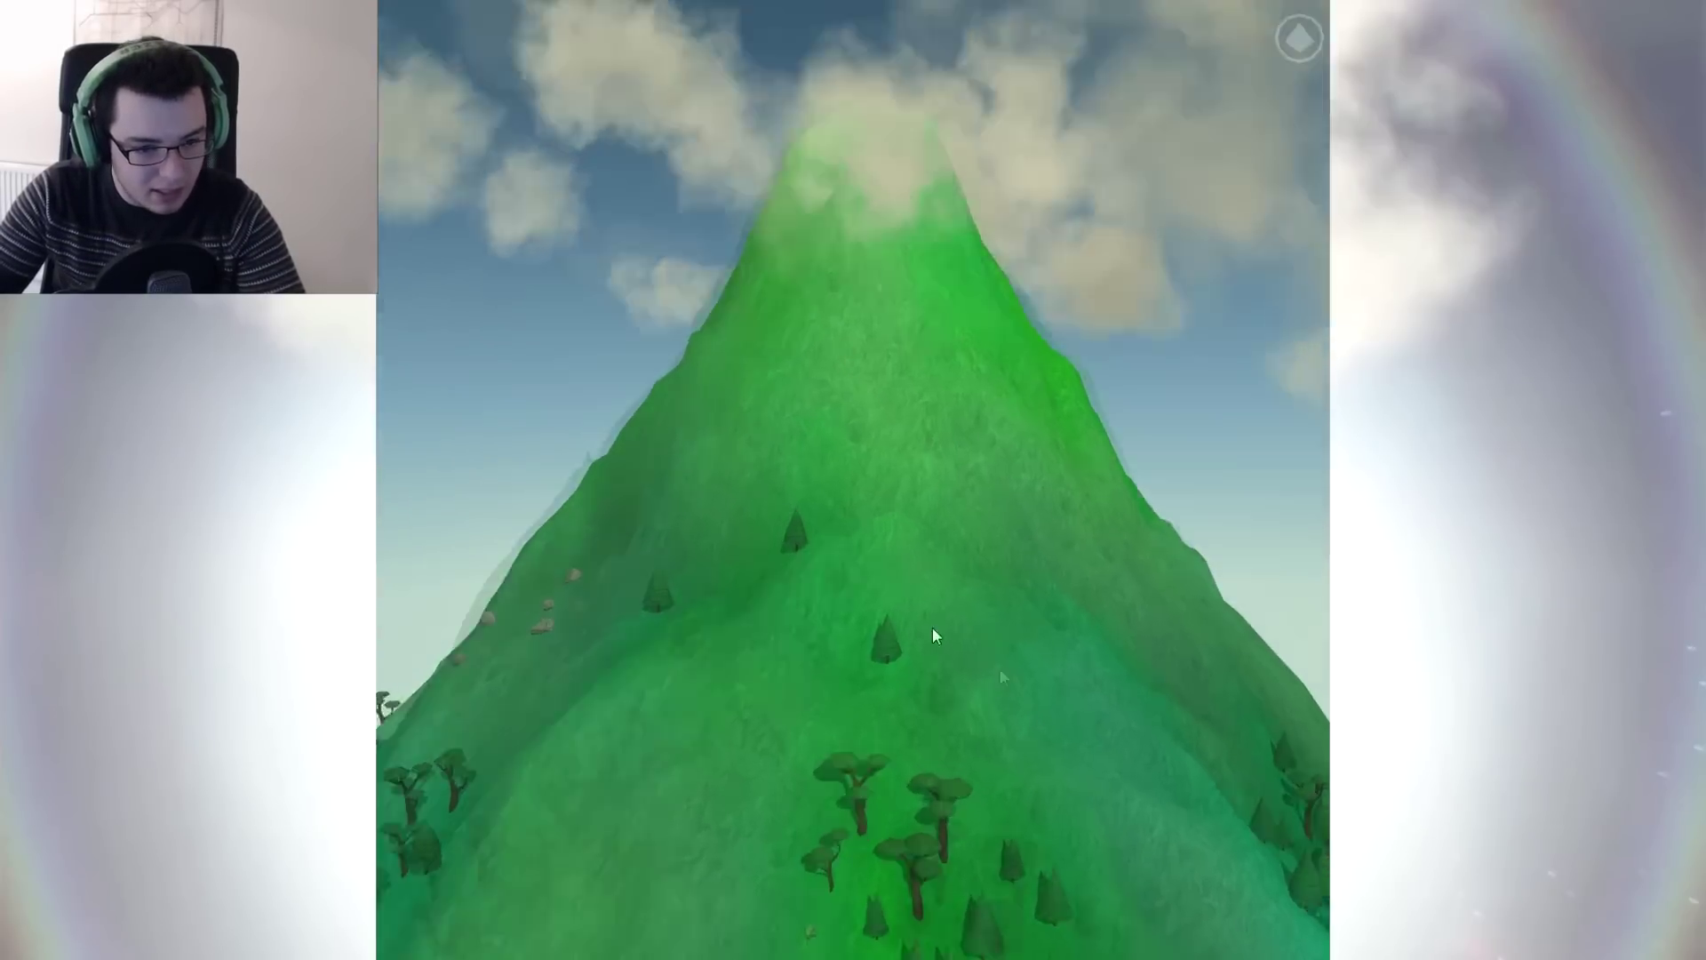
{"action": "key", "text": "Escape"}
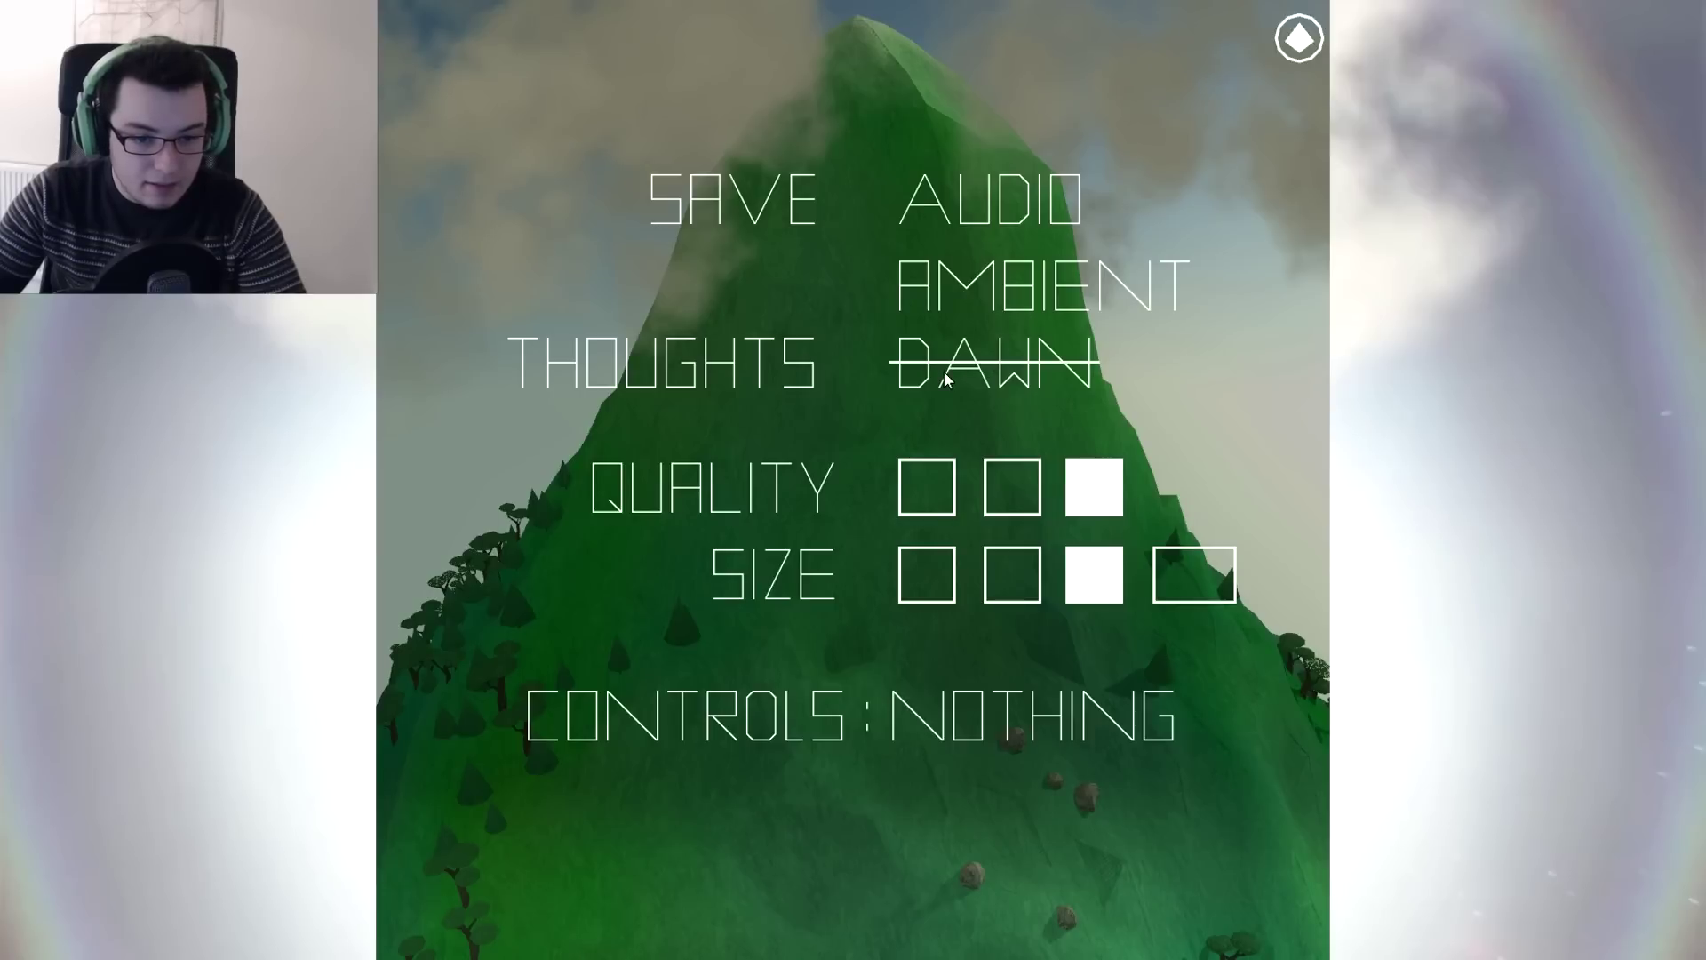
{"action": "left_click", "coordinate": [1292, 62]}
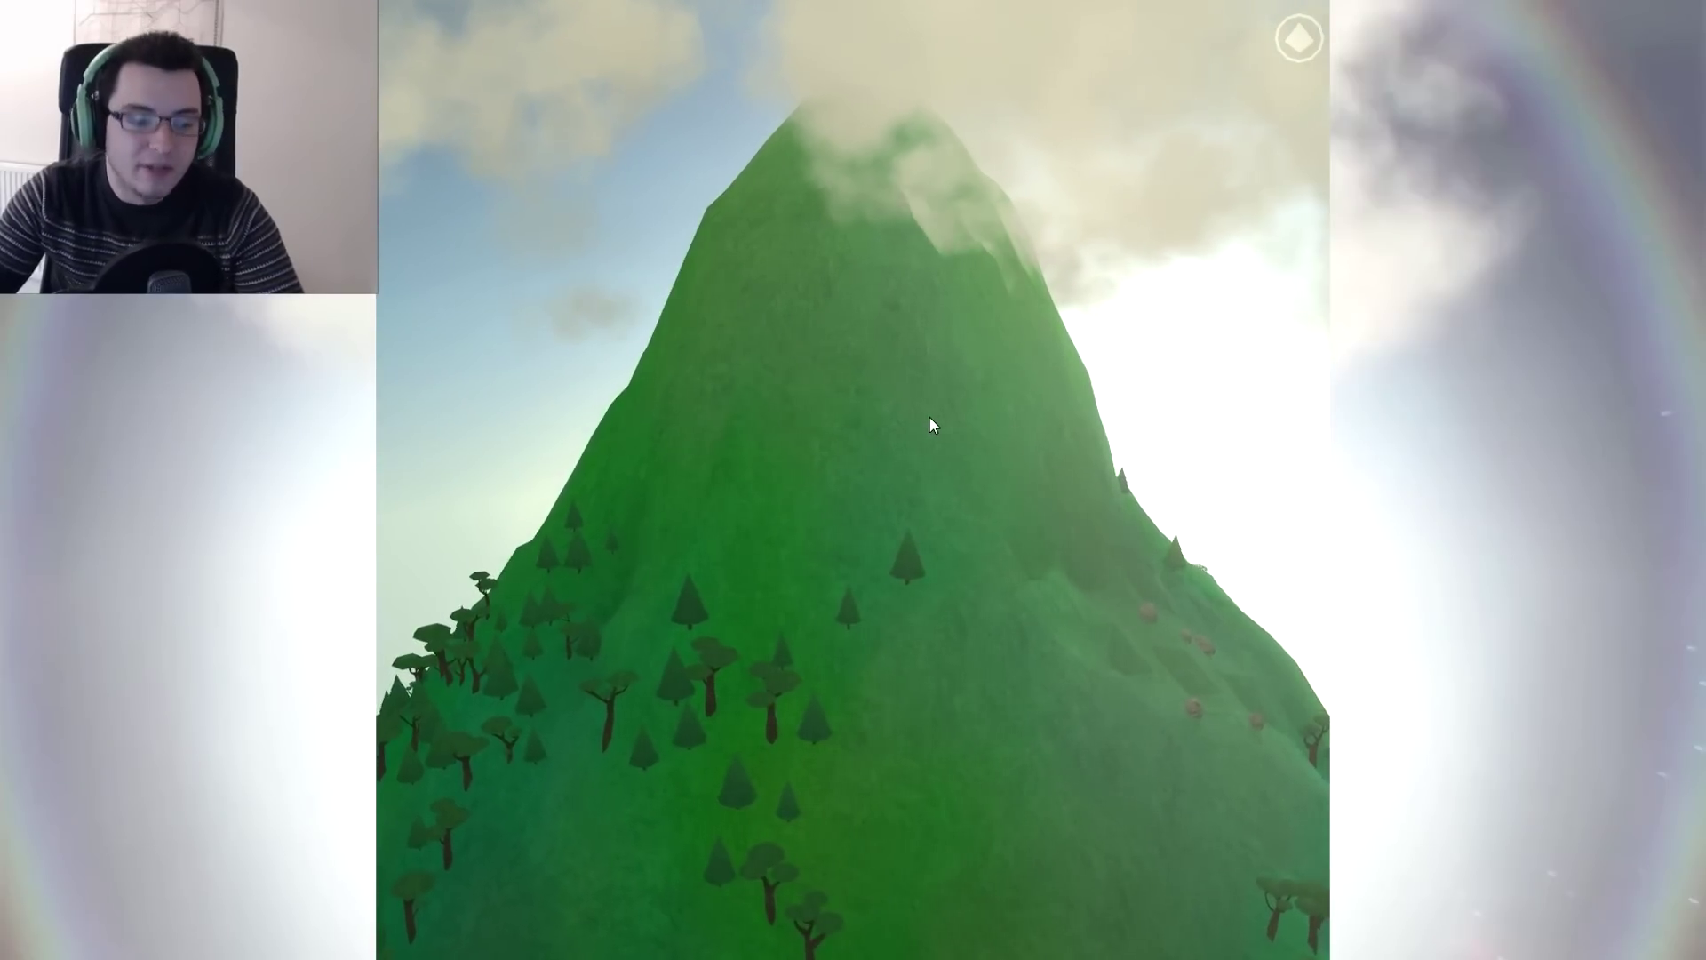
{"action": "mouse_move", "coordinate": [898, 400]}
{"action": "left_mouse_down"}
{"action": "mouse_move", "coordinate": [982, 632]}
{"action": "mouse_move", "coordinate": [593, 580]}
{"action": "mouse_move", "coordinate": [936, 753]}
{"action": "mouse_move", "coordinate": [950, 603]}
{"action": "mouse_move", "coordinate": [871, 527]}
{"action": "mouse_move", "coordinate": [901, 723]}
{"action": "mouse_move", "coordinate": [518, 622]}
{"action": "mouse_move", "coordinate": [1053, 519]}
{"action": "mouse_move", "coordinate": [793, 679]}
{"action": "mouse_move", "coordinate": [995, 558]}
{"action": "mouse_move", "coordinate": [1028, 466]}
{"action": "left_mouse_up"}
{"action": "mouse_move", "coordinate": [916, 408]}
{"action": "left_mouse_down"}
{"action": "mouse_move", "coordinate": [958, 658]}
{"action": "mouse_move", "coordinate": [883, 721]}
{"action": "mouse_move", "coordinate": [1111, 831]}
{"action": "mouse_move", "coordinate": [588, 652]}
{"action": "mouse_move", "coordinate": [749, 696]}
{"action": "mouse_move", "coordinate": [875, 625]}
{"action": "mouse_move", "coordinate": [911, 578]}
{"action": "mouse_move", "coordinate": [690, 607]}
{"action": "mouse_move", "coordinate": [872, 626]}
{"action": "mouse_move", "coordinate": [697, 624]}
{"action": "mouse_move", "coordinate": [1059, 592]}
{"action": "mouse_move", "coordinate": [665, 683]}
{"action": "mouse_move", "coordinate": [1003, 690]}
{"action": "mouse_move", "coordinate": [666, 599]}
{"action": "mouse_move", "coordinate": [1028, 708]}
{"action": "mouse_move", "coordinate": [828, 681]}
{"action": "mouse_move", "coordinate": [1009, 449]}
{"action": "mouse_move", "coordinate": [862, 735]}
{"action": "mouse_move", "coordinate": [878, 571]}
{"action": "mouse_move", "coordinate": [694, 774]}
{"action": "mouse_move", "coordinate": [869, 759]}
{"action": "mouse_move", "coordinate": [841, 807]}
{"action": "mouse_move", "coordinate": [956, 657]}
{"action": "mouse_move", "coordinate": [1124, 533]}
{"action": "mouse_move", "coordinate": [839, 507]}
{"action": "mouse_move", "coordinate": [781, 724]}
{"action": "mouse_move", "coordinate": [861, 616]}
{"action": "mouse_move", "coordinate": [1067, 477]}
{"action": "mouse_move", "coordinate": [960, 480]}
{"action": "mouse_move", "coordinate": [930, 647]}
{"action": "mouse_move", "coordinate": [940, 530]}
{"action": "mouse_move", "coordinate": [872, 652]}
{"action": "mouse_move", "coordinate": [1118, 641]}
{"action": "mouse_move", "coordinate": [771, 551]}
{"action": "mouse_move", "coordinate": [1009, 389]}
{"action": "mouse_move", "coordinate": [778, 432]}
{"action": "mouse_move", "coordinate": [960, 458]}
{"action": "mouse_move", "coordinate": [945, 631]}
{"action": "mouse_move", "coordinate": [983, 627]}
{"action": "mouse_move", "coordinate": [1017, 408]}
{"action": "mouse_move", "coordinate": [1098, 588]}
{"action": "mouse_move", "coordinate": [677, 554]}
{"action": "mouse_move", "coordinate": [1017, 556]}
{"action": "mouse_move", "coordinate": [880, 689]}
{"action": "mouse_move", "coordinate": [1034, 383]}
{"action": "left_mouse_up"}
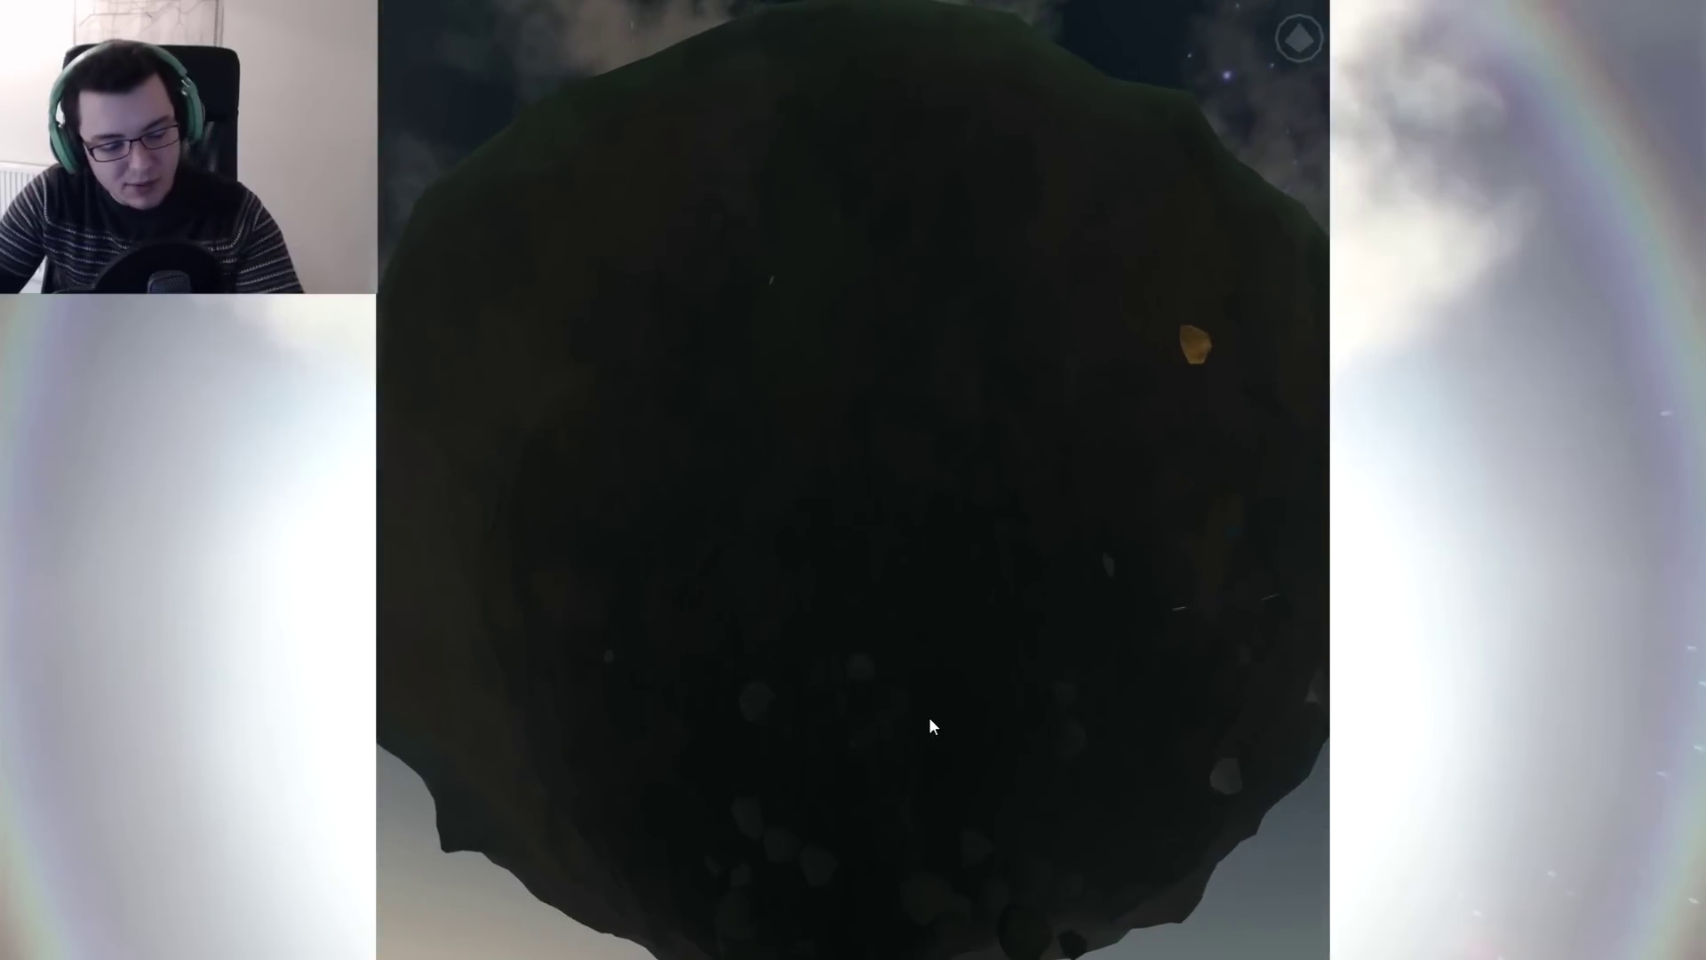
{"action": "mouse_move", "coordinate": [610, 595]}
{"action": "left_mouse_down"}
{"action": "mouse_move", "coordinate": [747, 590]}
{"action": "mouse_move", "coordinate": [1207, 747]}
{"action": "mouse_move", "coordinate": [906, 713]}
{"action": "mouse_move", "coordinate": [864, 604]}
{"action": "mouse_move", "coordinate": [955, 484]}
{"action": "mouse_move", "coordinate": [804, 599]}
{"action": "mouse_move", "coordinate": [998, 671]}
{"action": "mouse_move", "coordinate": [621, 721]}
{"action": "mouse_move", "coordinate": [812, 599]}
{"action": "mouse_move", "coordinate": [1018, 675]}
{"action": "mouse_move", "coordinate": [1222, 569]}
{"action": "mouse_move", "coordinate": [933, 720]}
{"action": "mouse_move", "coordinate": [964, 801]}
{"action": "mouse_move", "coordinate": [805, 582]}
{"action": "mouse_move", "coordinate": [800, 682]}
{"action": "mouse_move", "coordinate": [930, 428]}
{"action": "mouse_move", "coordinate": [890, 733]}
{"action": "mouse_move", "coordinate": [826, 782]}
{"action": "mouse_move", "coordinate": [886, 705]}
{"action": "mouse_move", "coordinate": [728, 591]}
{"action": "mouse_move", "coordinate": [983, 685]}
{"action": "mouse_move", "coordinate": [843, 768]}
{"action": "mouse_move", "coordinate": [903, 560]}
{"action": "mouse_move", "coordinate": [839, 709]}
{"action": "mouse_move", "coordinate": [622, 641]}
{"action": "mouse_move", "coordinate": [860, 660]}
{"action": "mouse_move", "coordinate": [743, 591]}
{"action": "mouse_move", "coordinate": [1173, 560]}
{"action": "mouse_move", "coordinate": [937, 750]}
{"action": "mouse_move", "coordinate": [1087, 753]}
{"action": "mouse_move", "coordinate": [748, 602]}
{"action": "mouse_move", "coordinate": [1081, 636]}
{"action": "mouse_move", "coordinate": [960, 533]}
{"action": "mouse_move", "coordinate": [624, 495]}
{"action": "mouse_move", "coordinate": [633, 477]}
{"action": "mouse_move", "coordinate": [708, 611]}
{"action": "mouse_move", "coordinate": [706, 644]}
{"action": "mouse_move", "coordinate": [675, 594]}
{"action": "mouse_move", "coordinate": [728, 629]}
{"action": "mouse_move", "coordinate": [828, 611]}
{"action": "mouse_move", "coordinate": [907, 660]}
{"action": "mouse_move", "coordinate": [952, 579]}
{"action": "mouse_move", "coordinate": [509, 557]}
{"action": "mouse_move", "coordinate": [742, 552]}
{"action": "mouse_move", "coordinate": [999, 579]}
{"action": "mouse_move", "coordinate": [782, 533]}
{"action": "mouse_move", "coordinate": [878, 610]}
{"action": "left_mouse_up"}
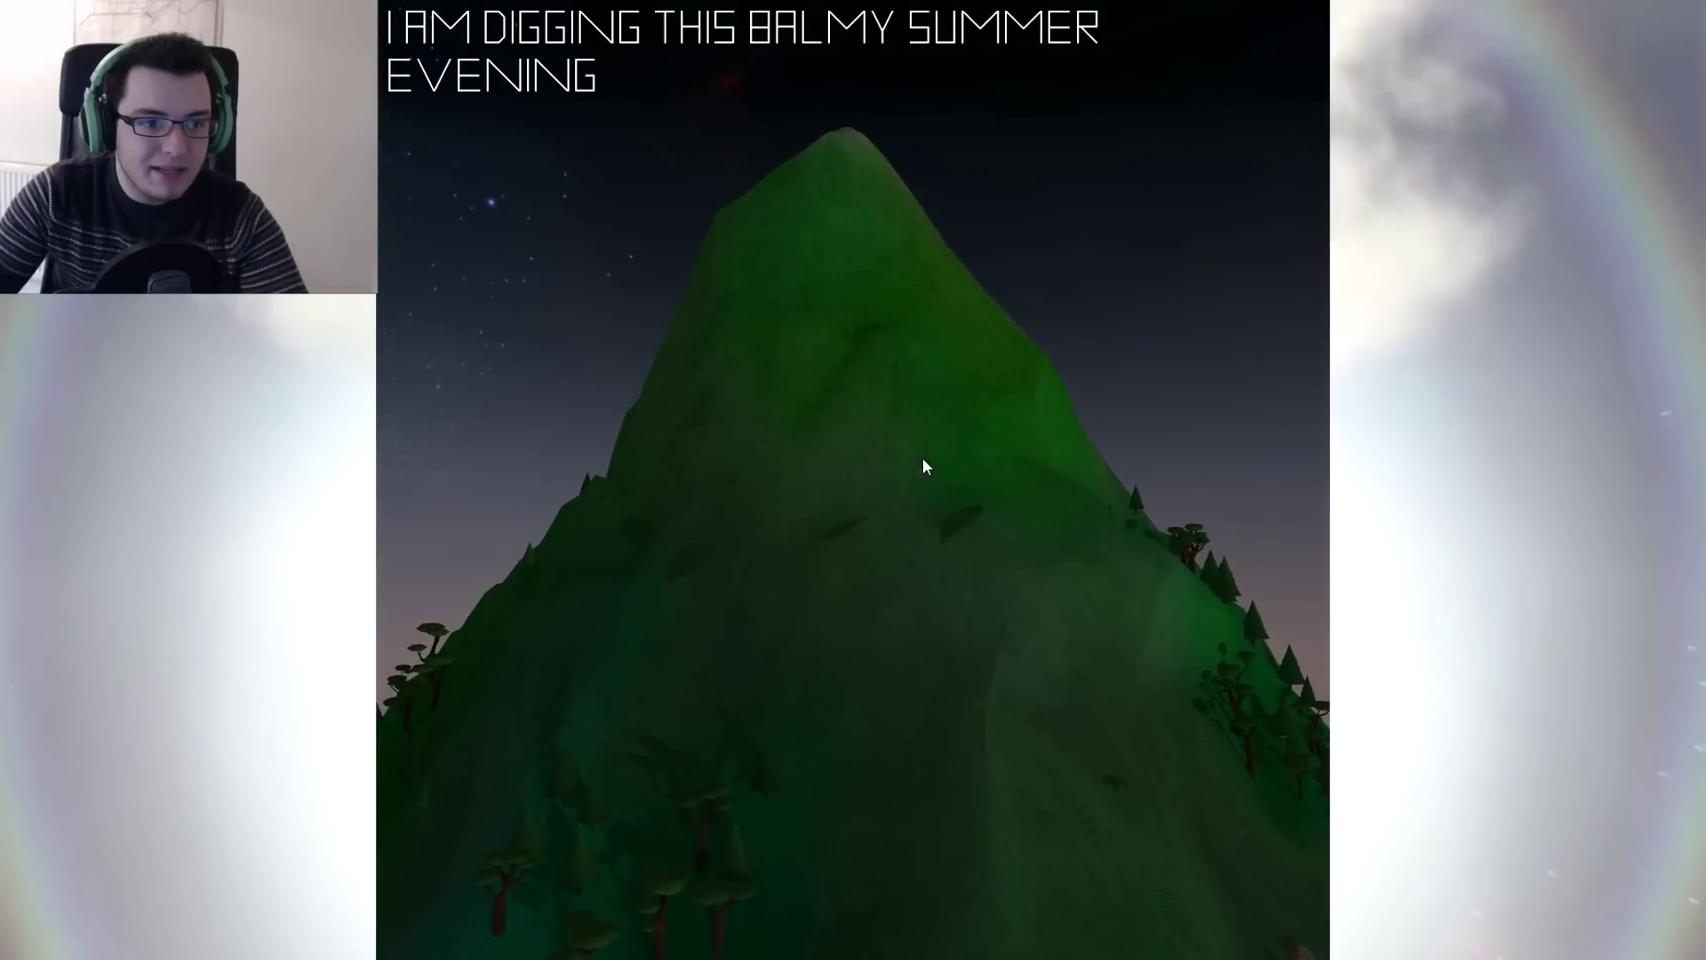
{"action": "scroll", "coordinate": [1028, 477], "scroll_direction": "up", "scroll_amount": 5}
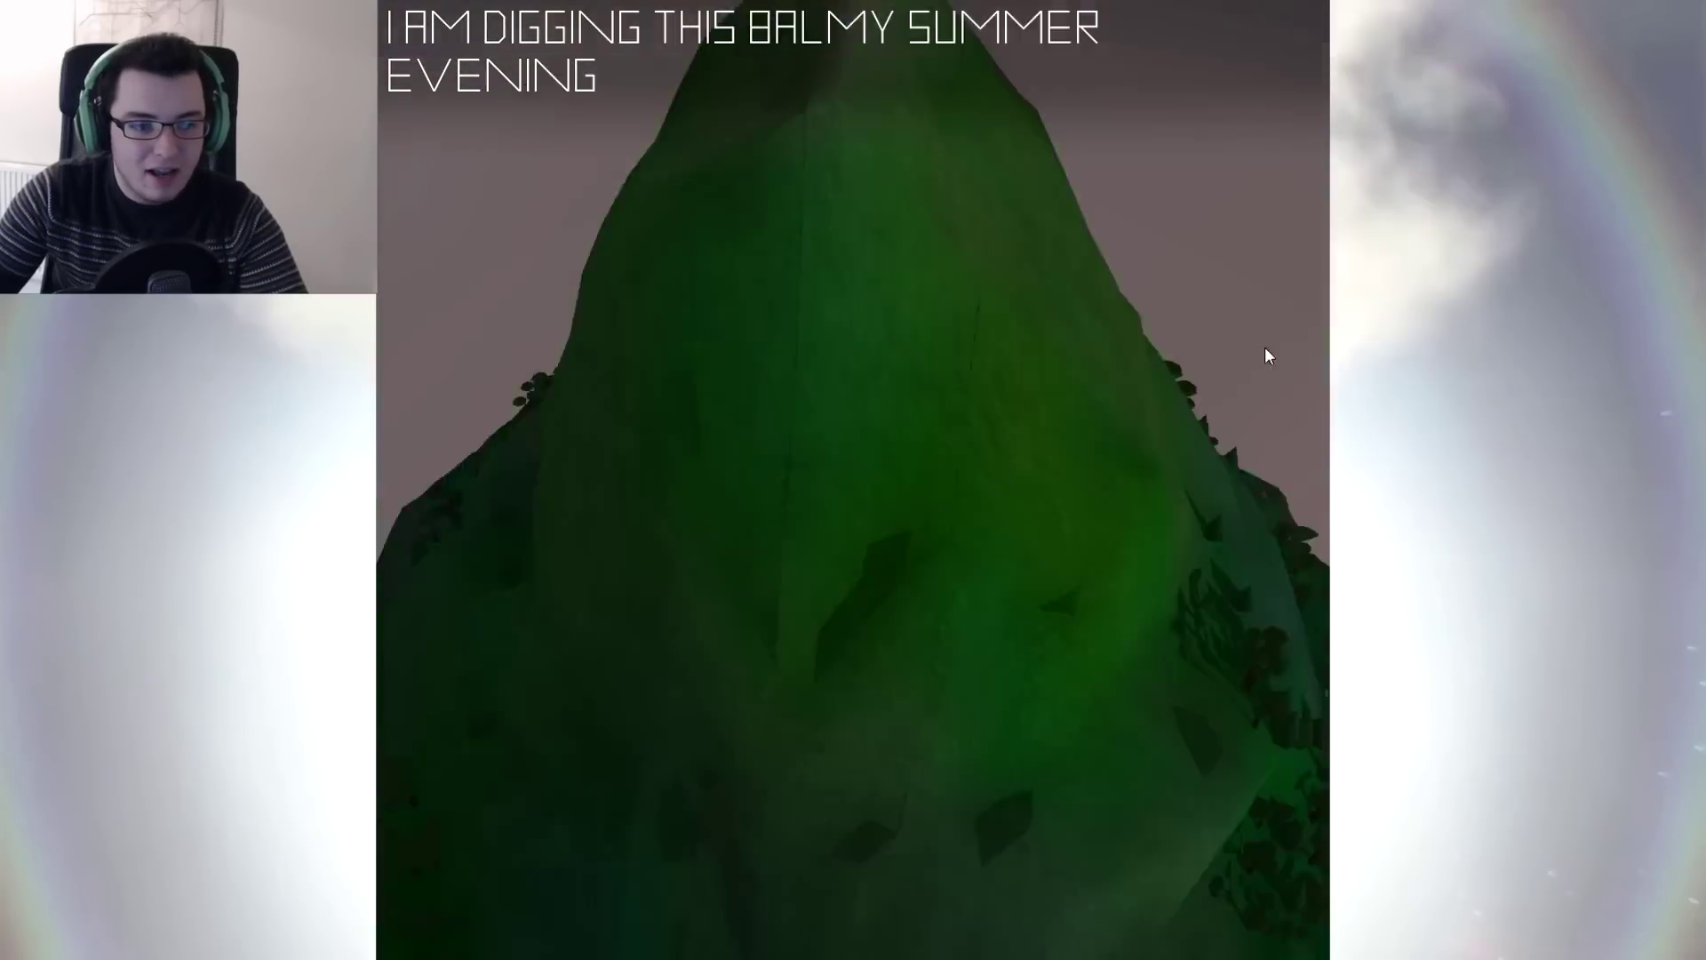
{"action": "scroll", "coordinate": [1113, 615], "scroll_direction": "down", "scroll_amount": 5}
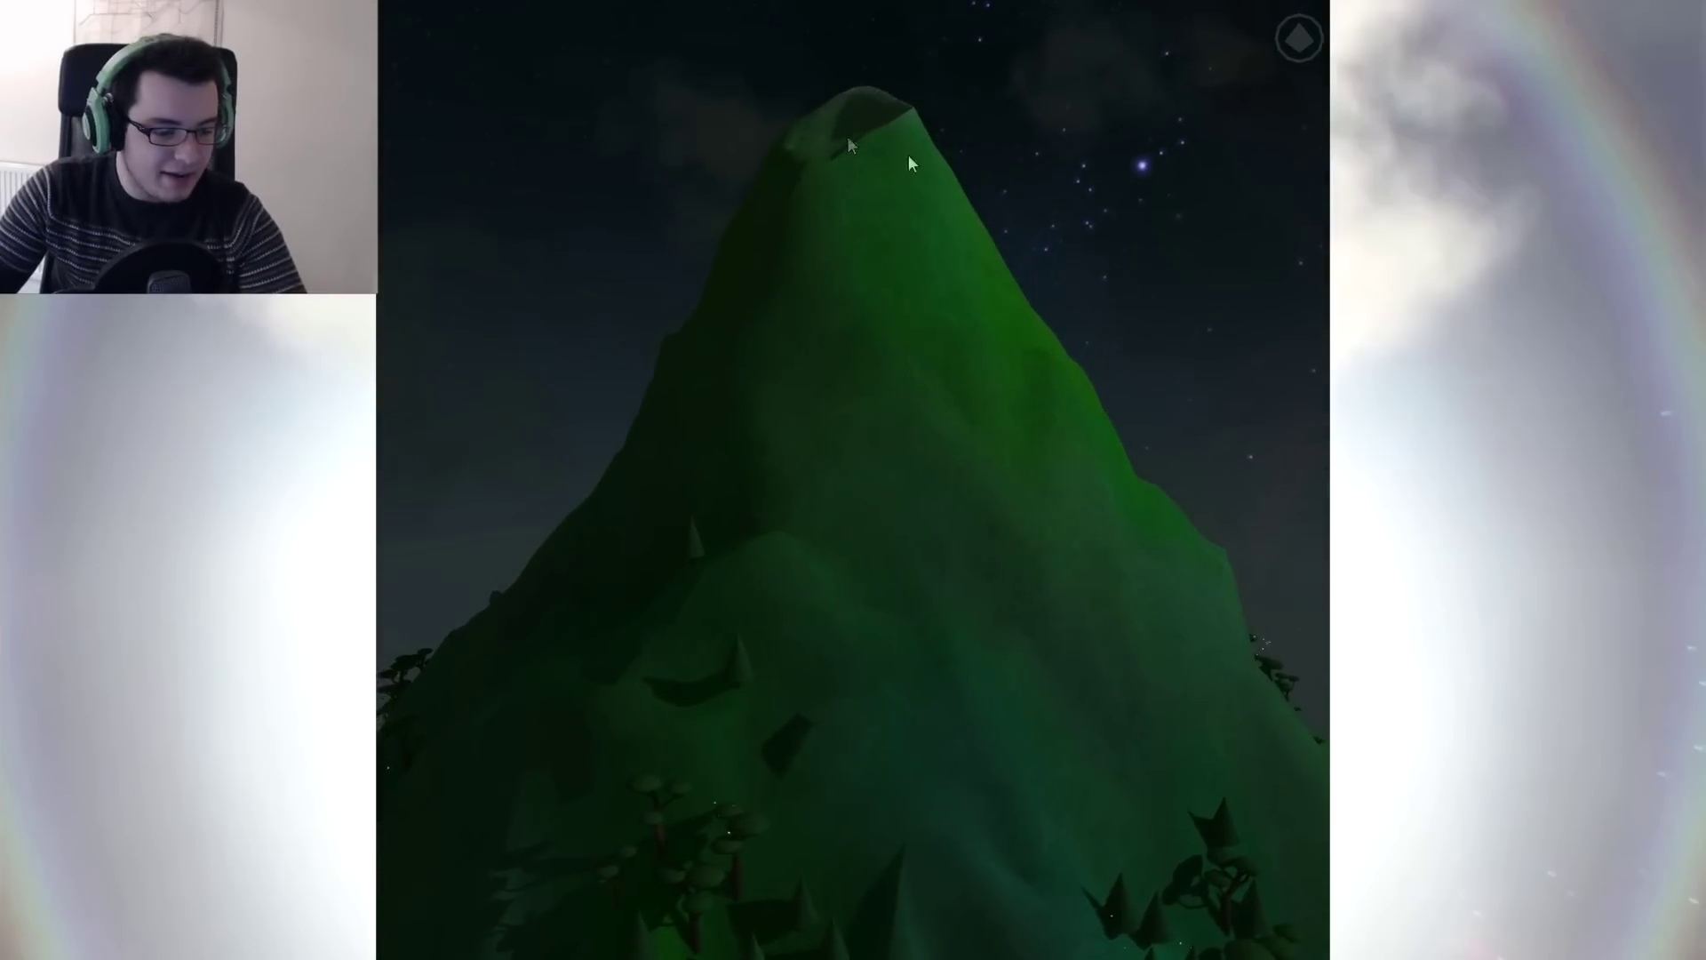
Step: Open and close the settings menu a few times, then save the mountain
{"action": "left_click", "coordinate": [1300, 34]}
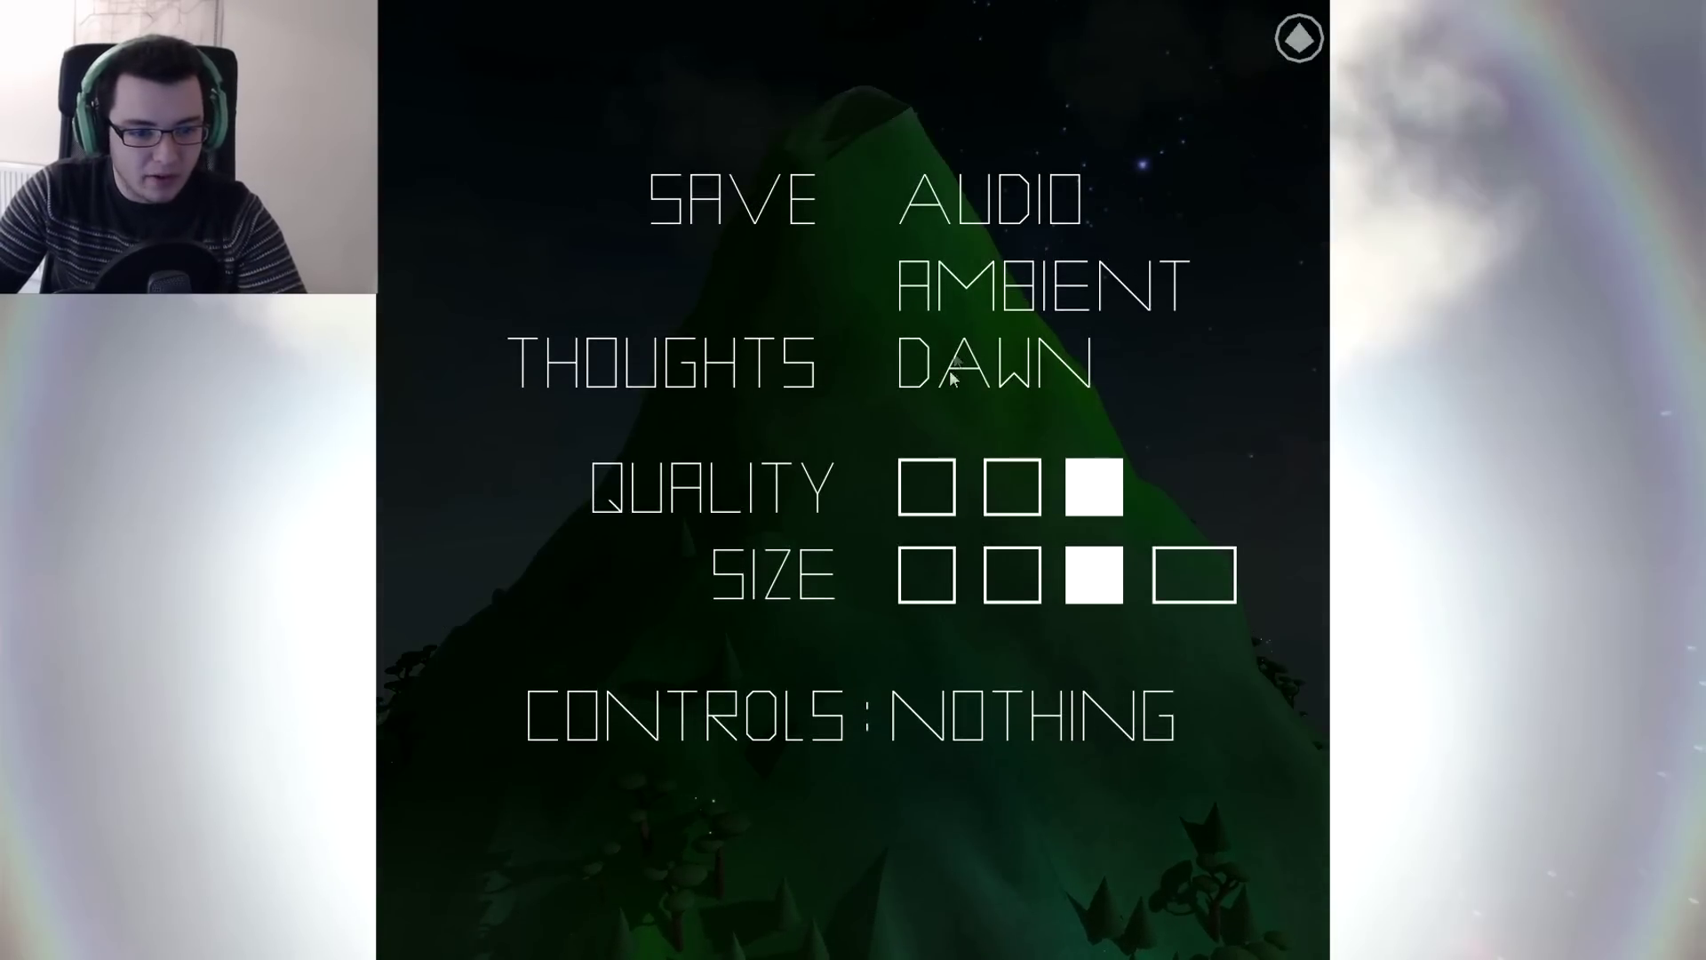
{"action": "left_click", "coordinate": [1312, 37]}
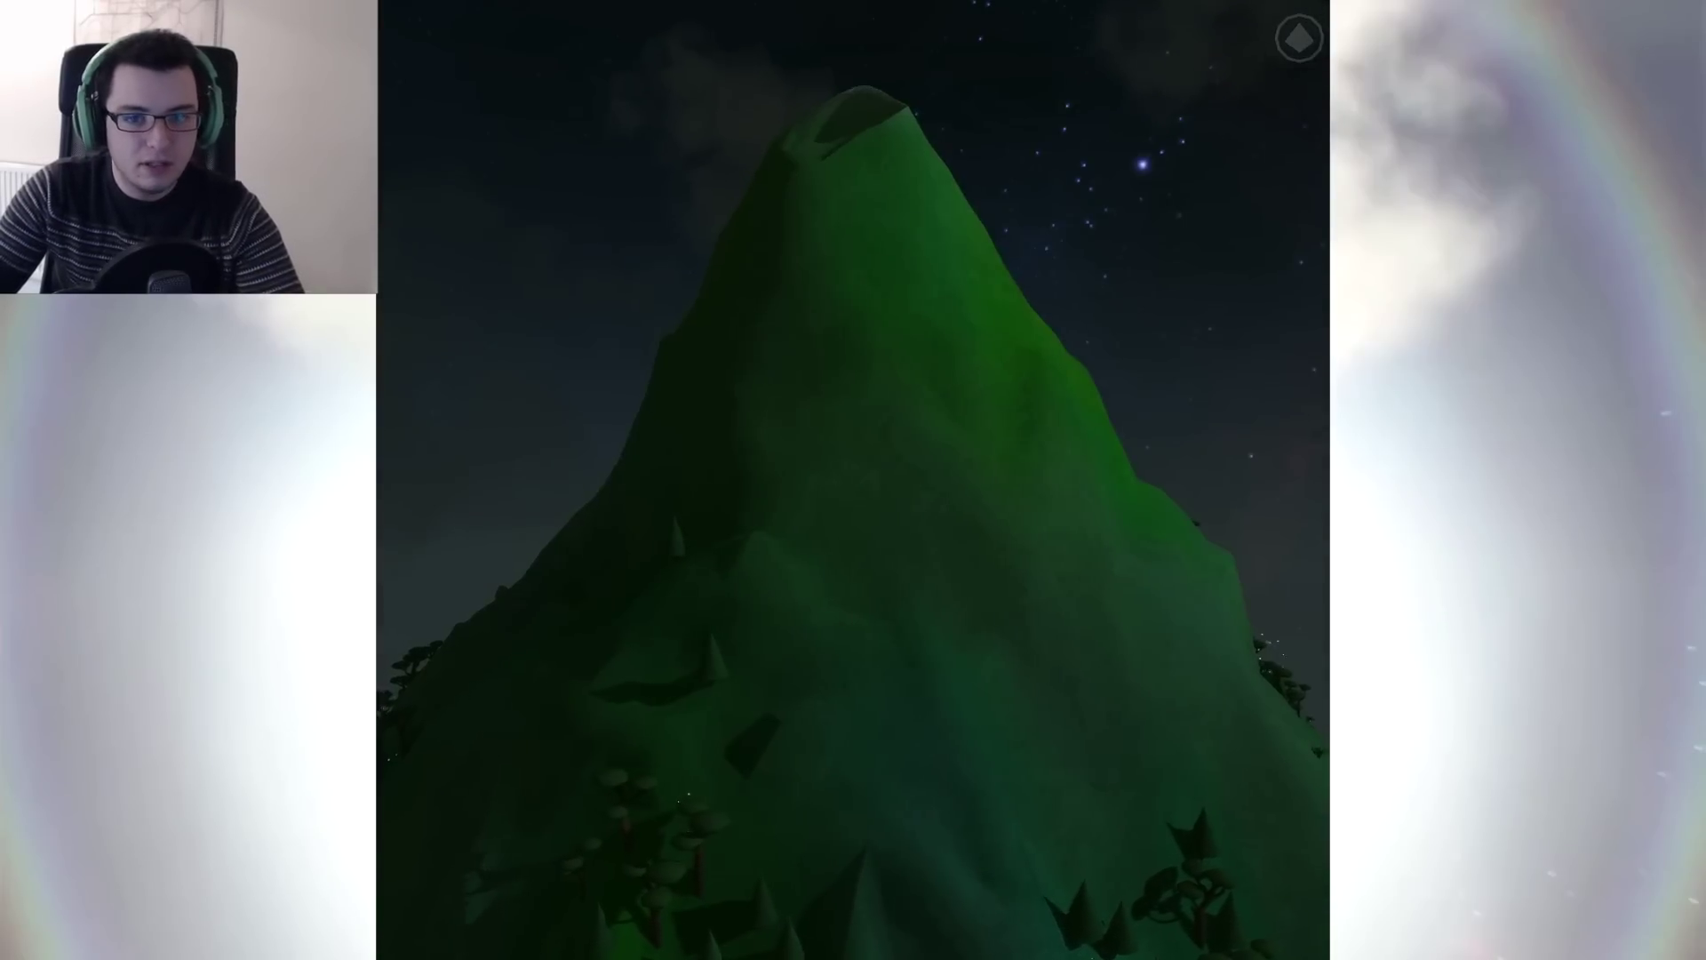
{"action": "key", "text": "Escape"}
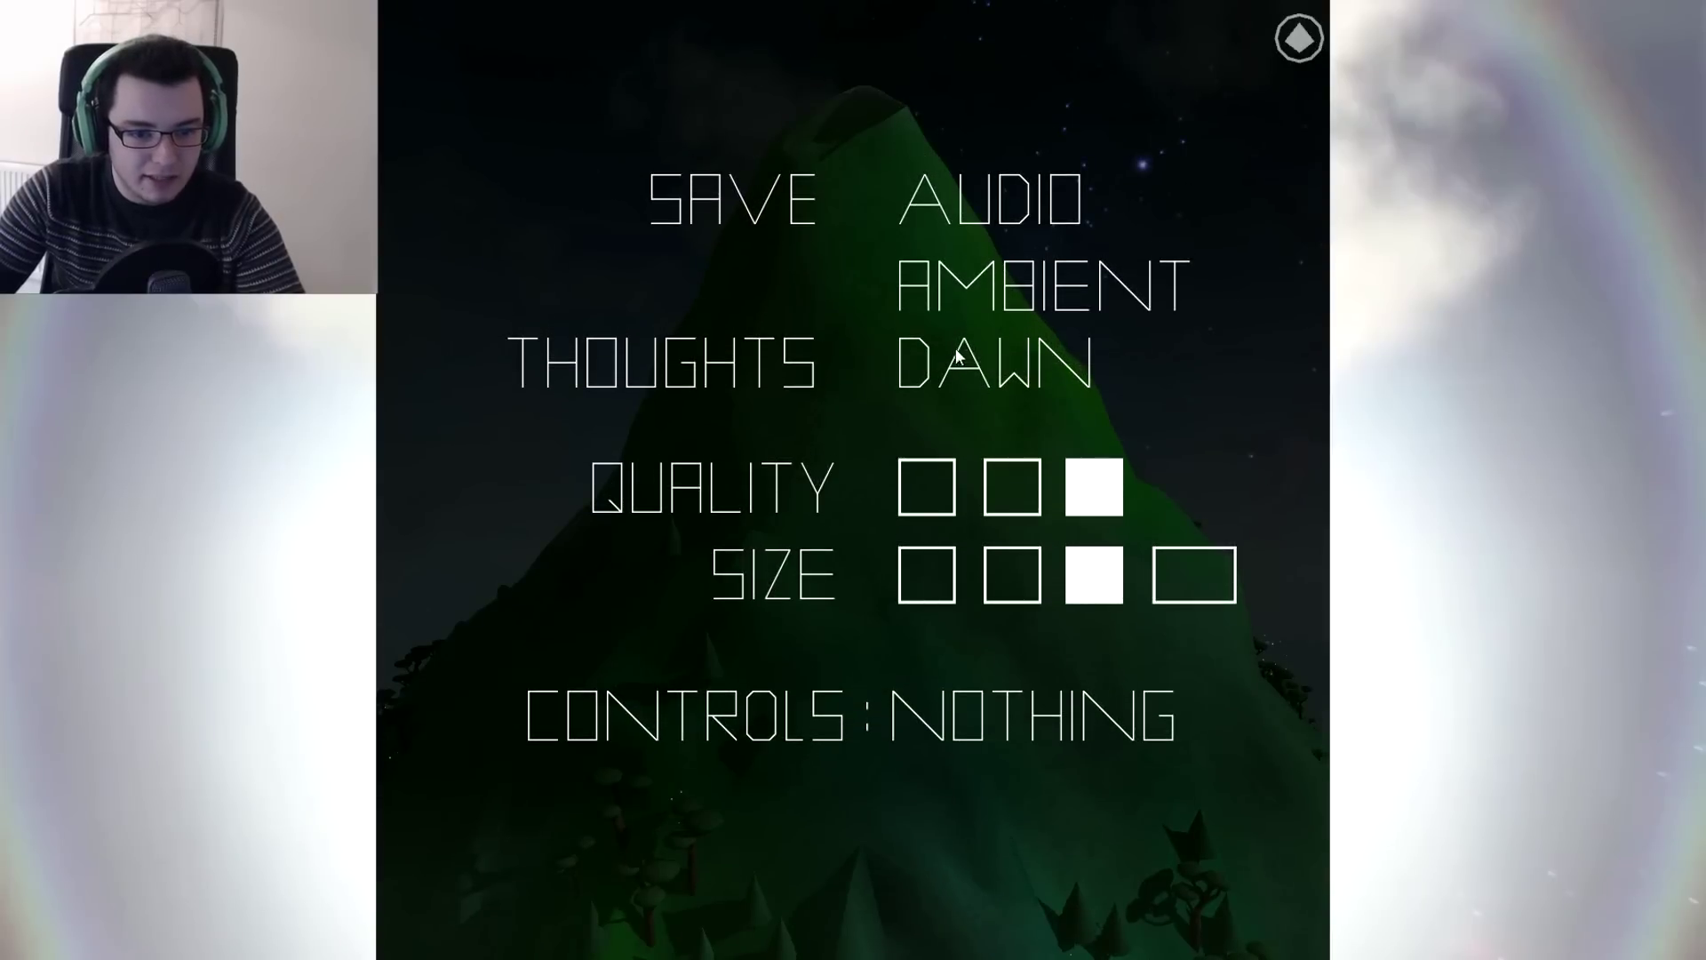
{"action": "left_click", "coordinate": [1300, 35]}
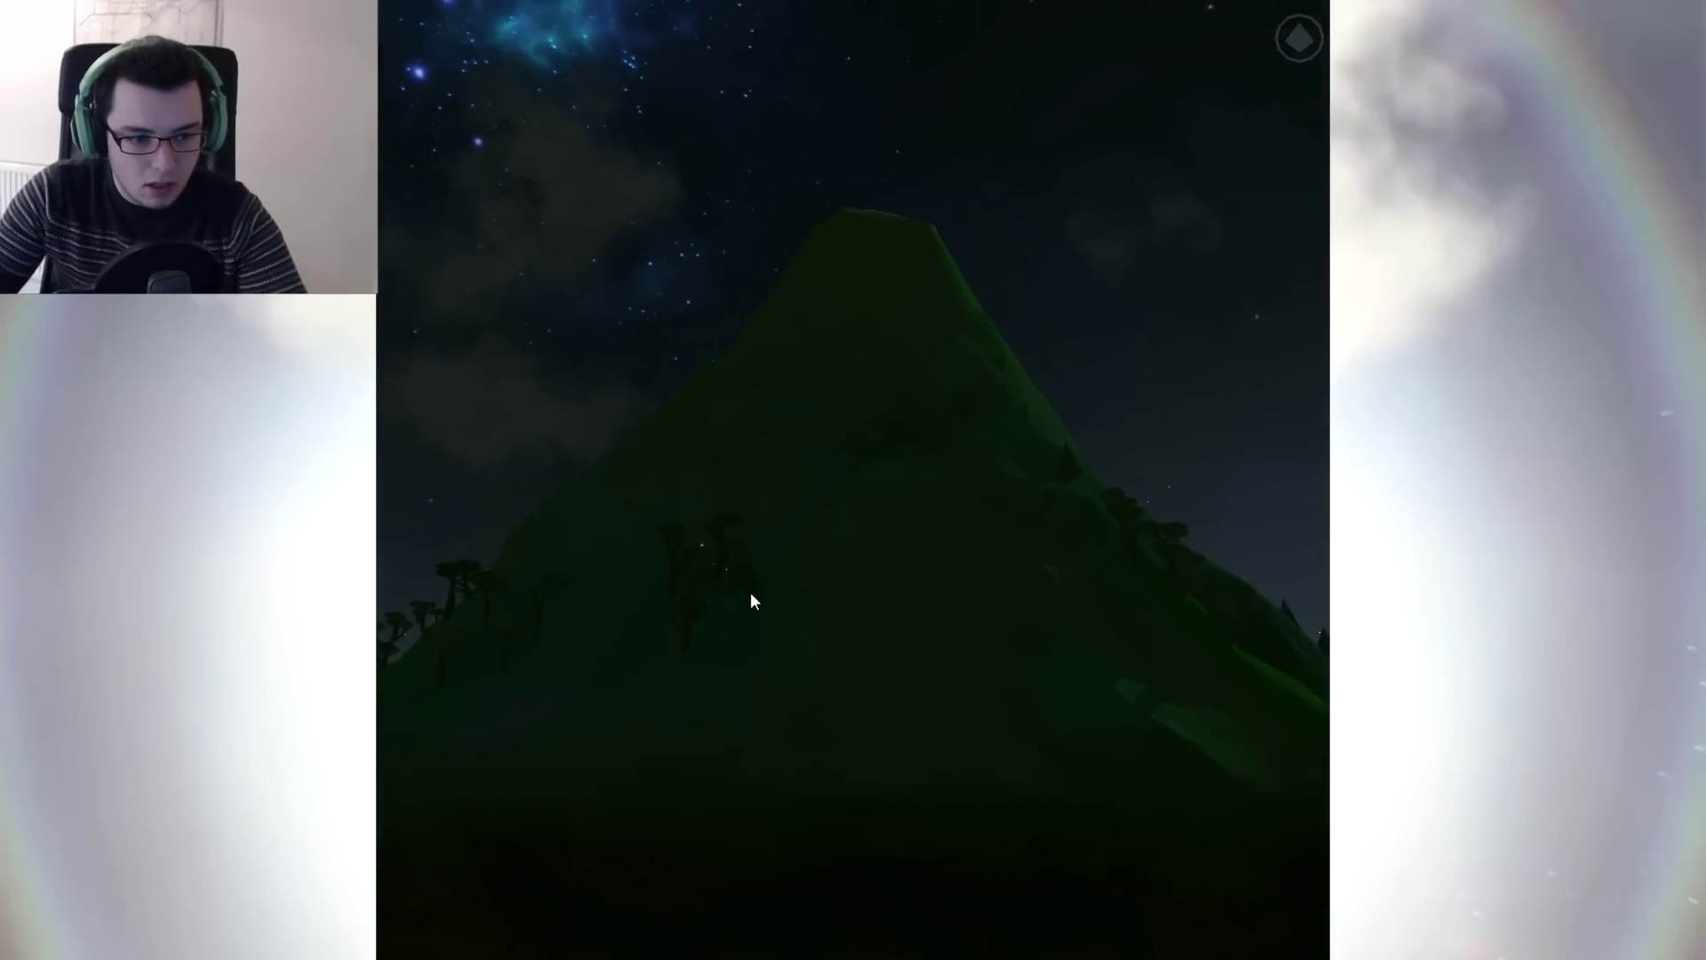
{"action": "left_click", "coordinate": [1287, 36]}
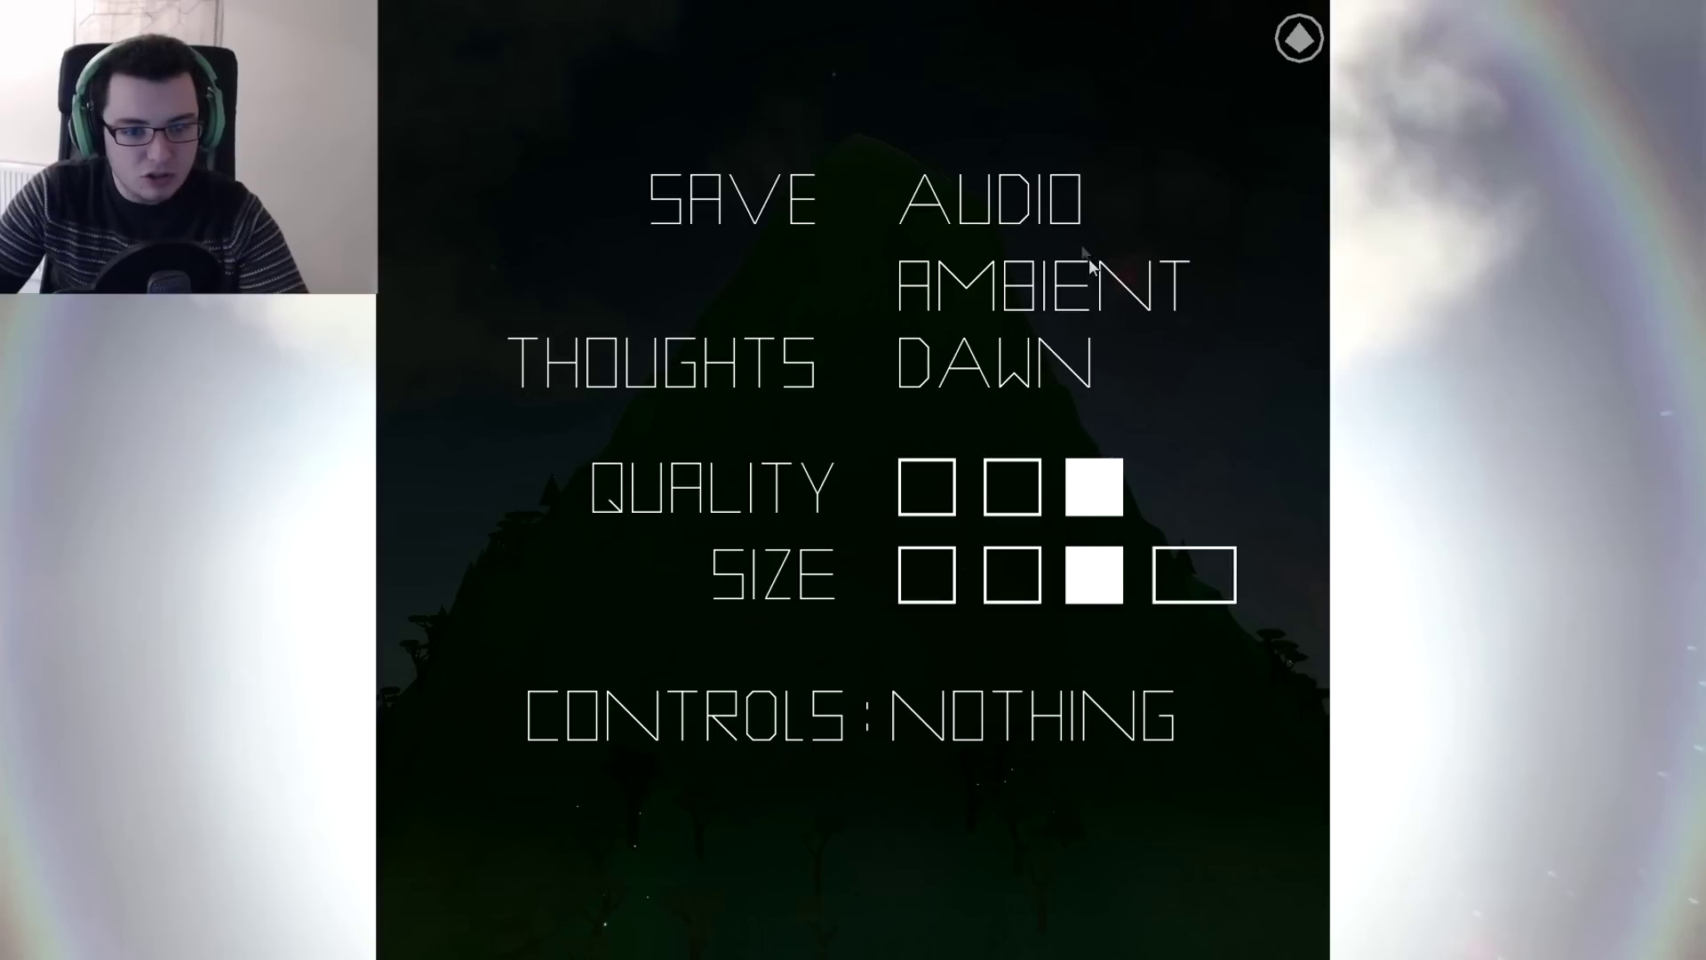
{"action": "left_click", "coordinate": [707, 202]}
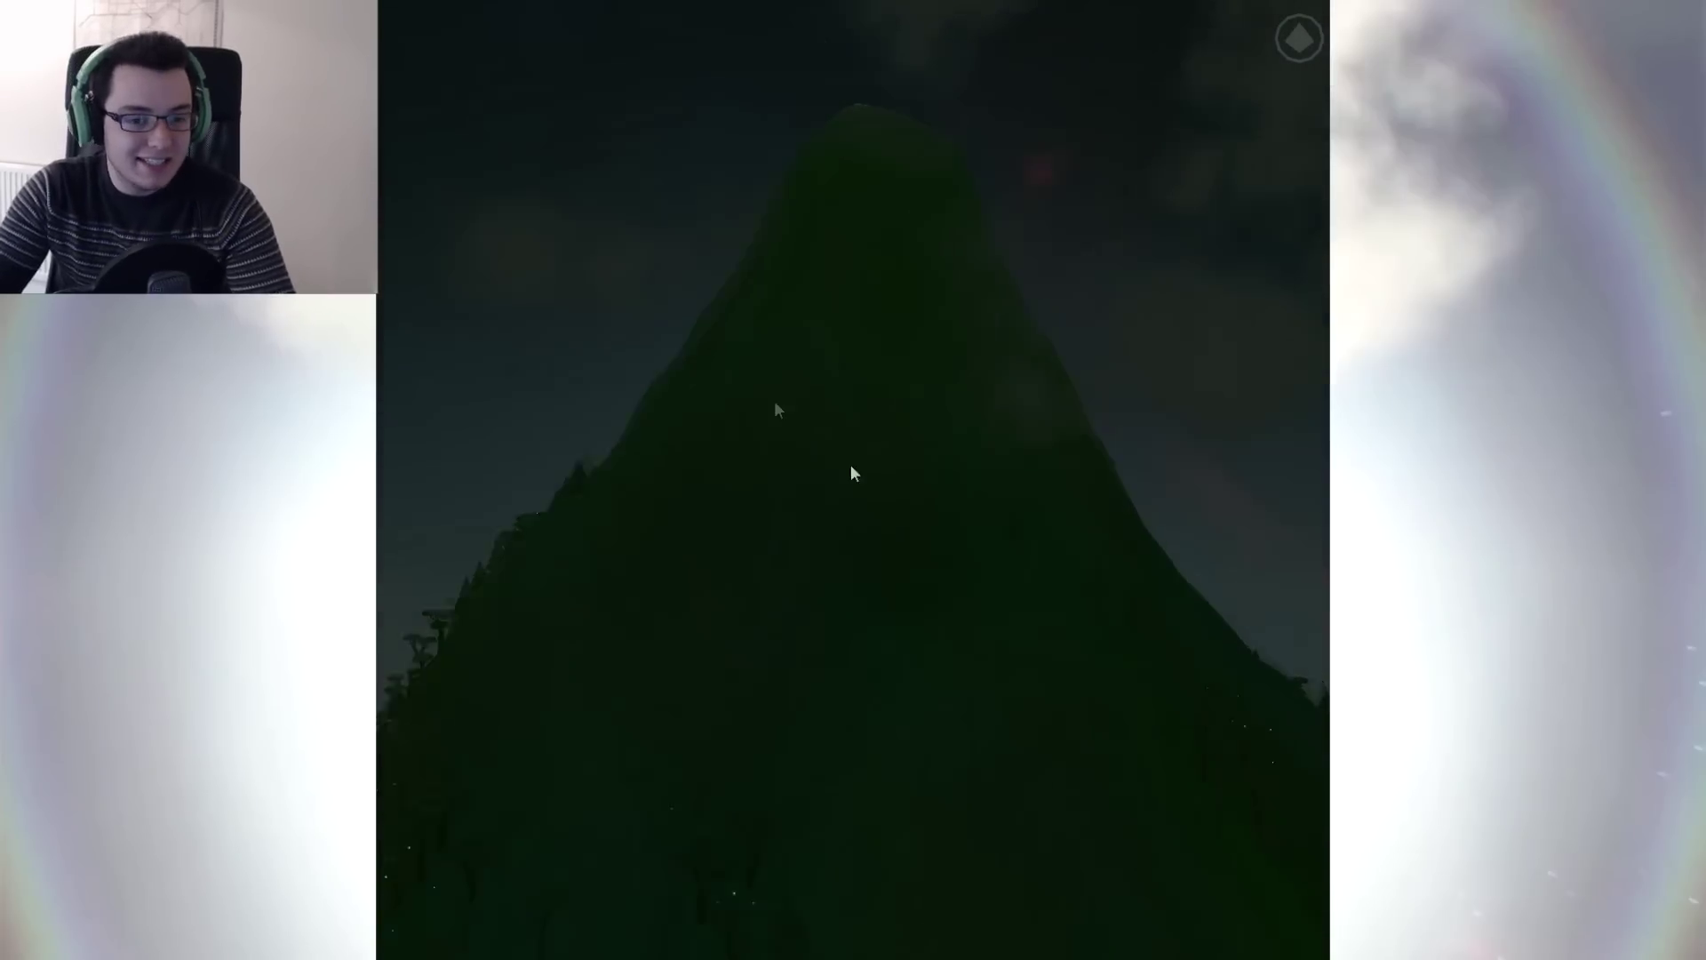
{"action": "scroll", "coordinate": [852, 472], "scroll_direction": "up", "scroll_amount": 3}
{"action": "scroll", "coordinate": [875, 399], "scroll_direction": "up", "scroll_amount": 3}
{"action": "scroll", "coordinate": [826, 395], "scroll_direction": "up", "scroll_amount": 3}
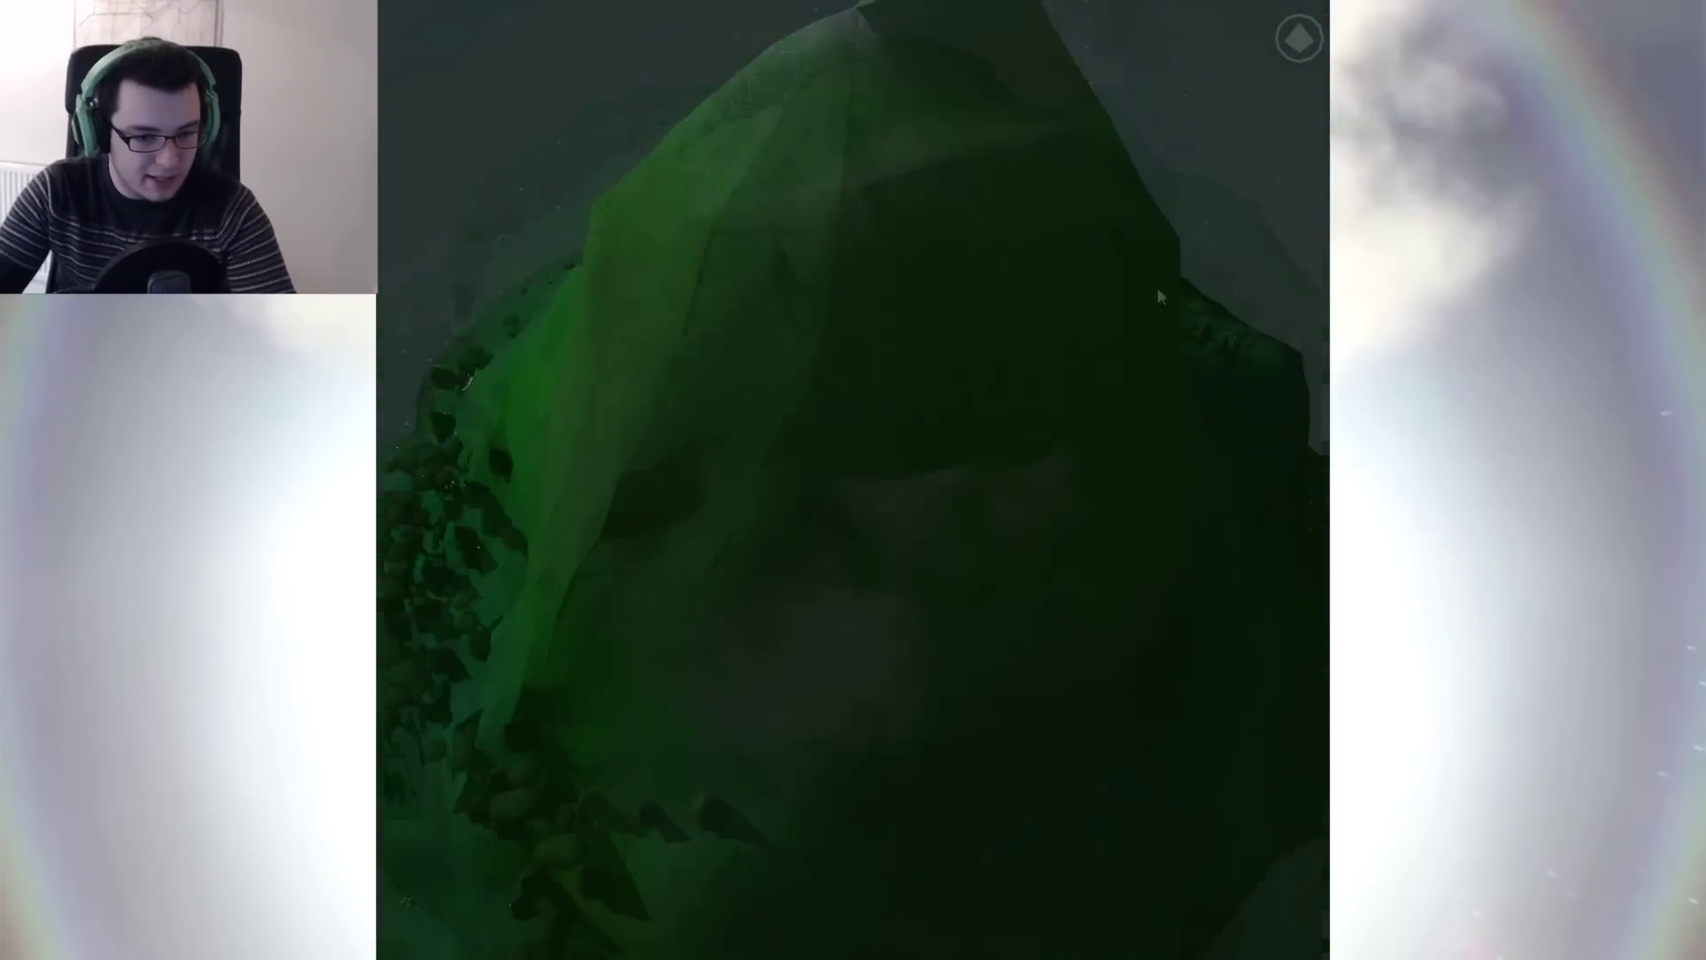
{"action": "scroll", "coordinate": [781, 471], "scroll_direction": "down", "scroll_amount": 5}
{"action": "scroll", "coordinate": [848, 342], "scroll_direction": "down", "scroll_amount": 2}
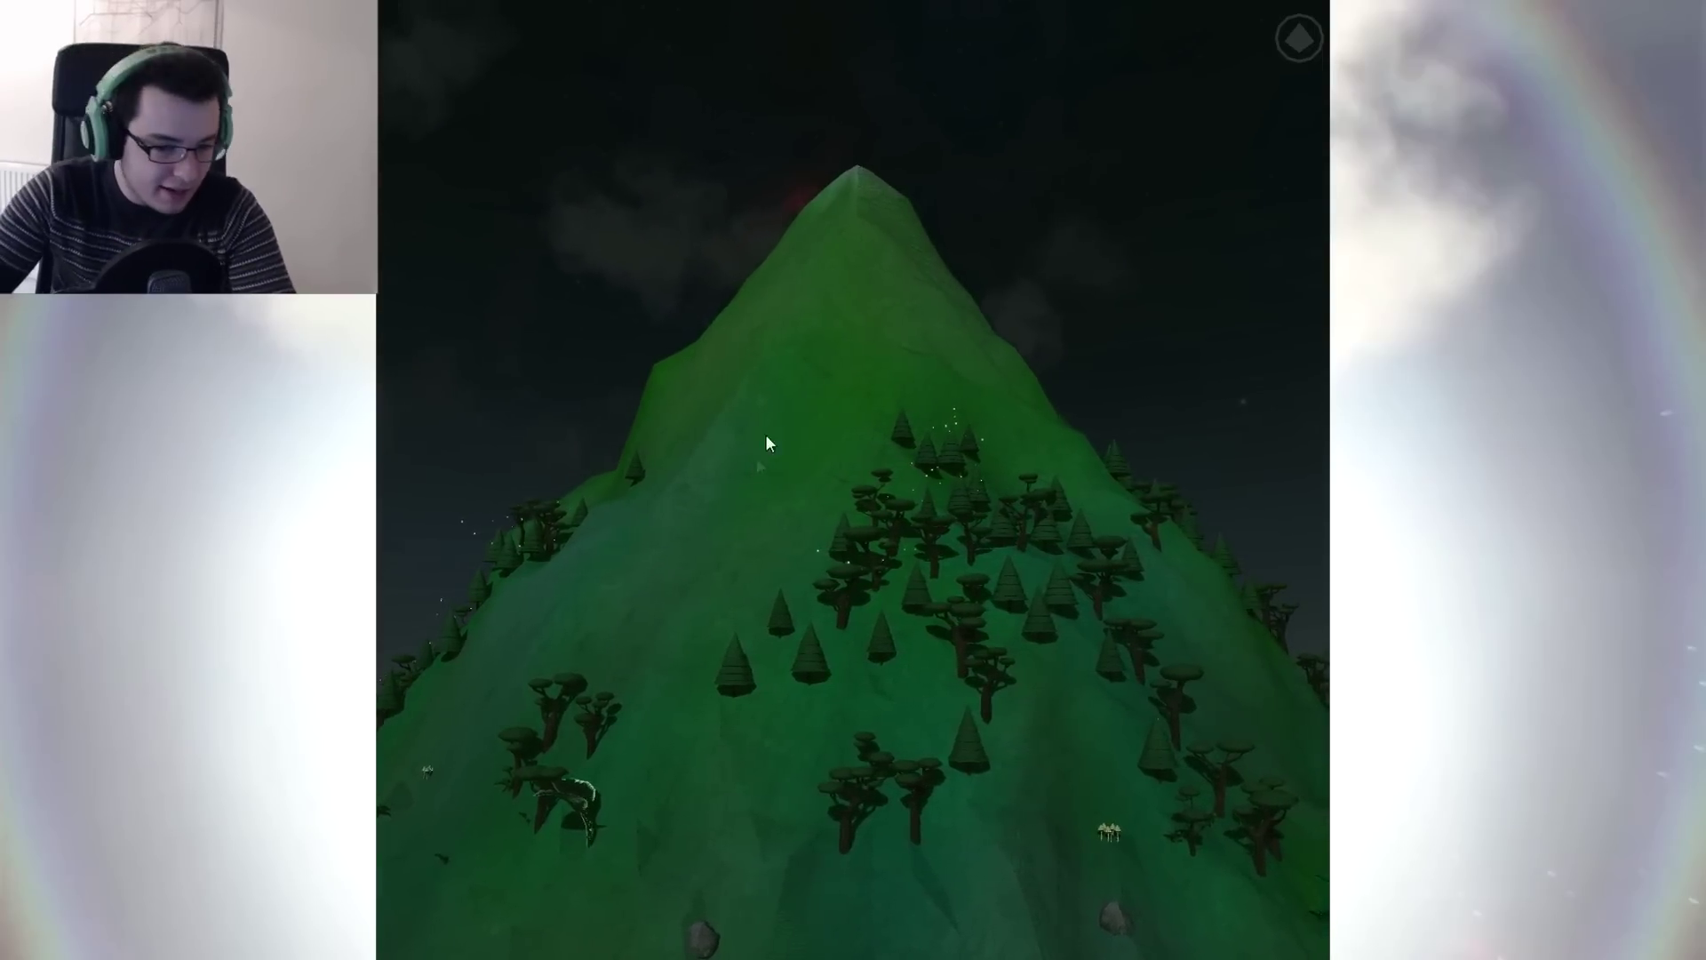
Step: Orbit down beneath the floating island to follow the small glowing object
{"action": "left_click_drag", "start_coordinate": [765, 434], "coordinate": [959, 567]}
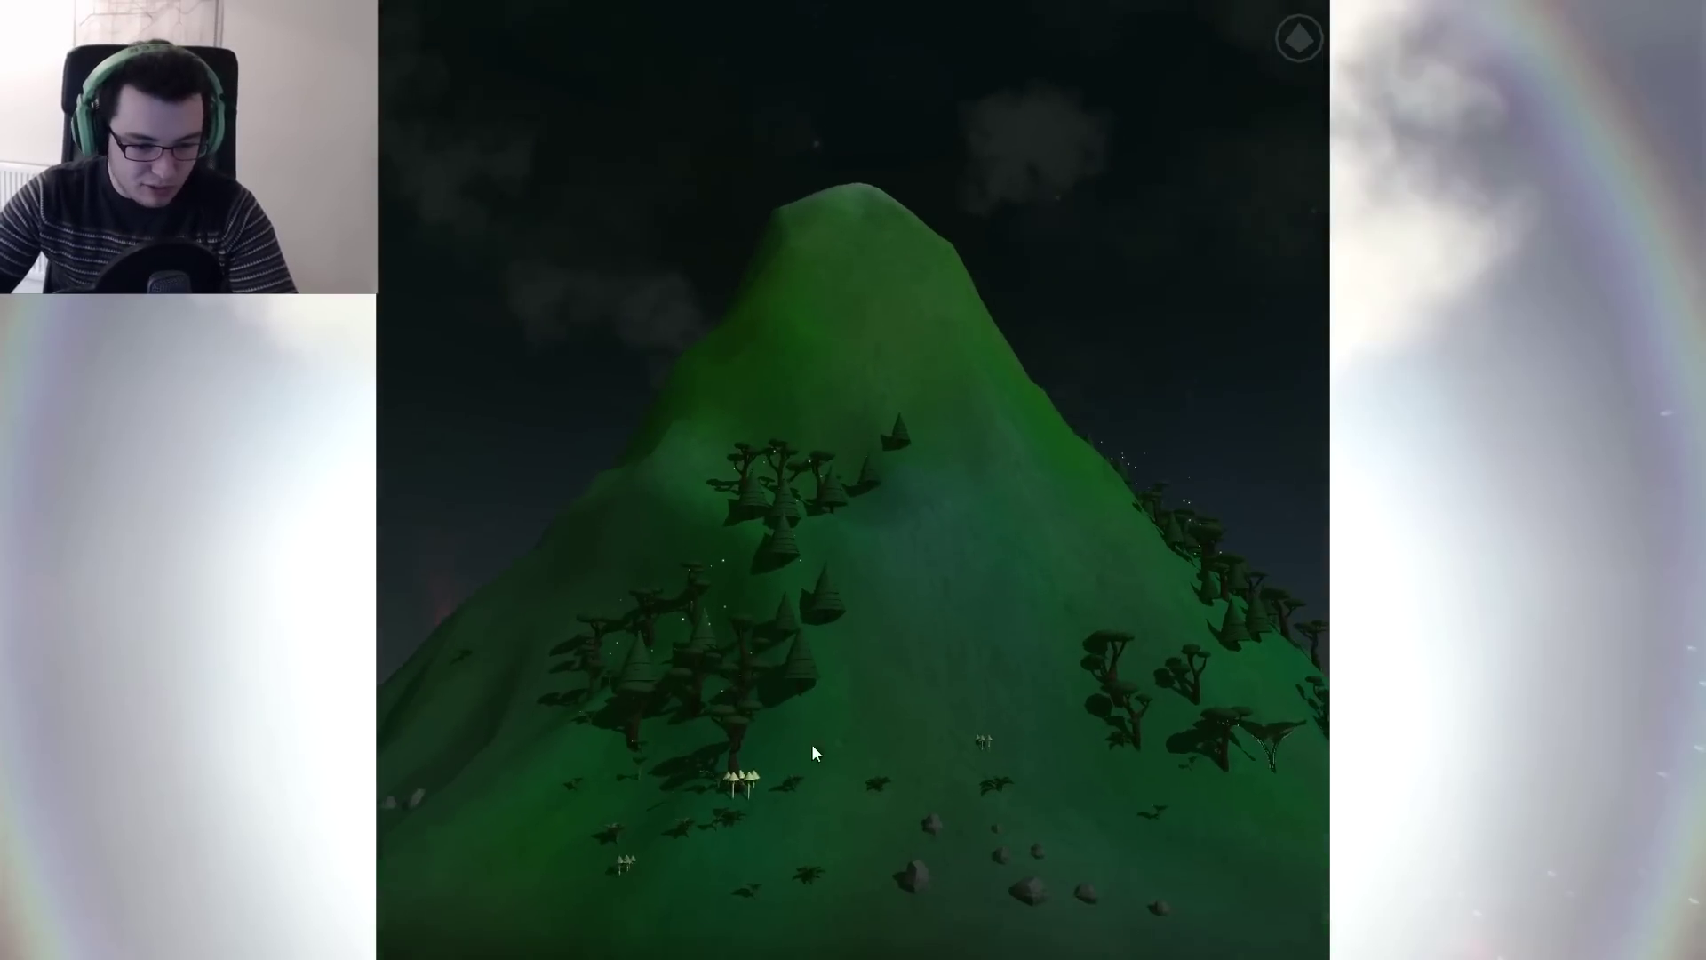
{"action": "left_click_drag", "start_coordinate": [865, 757], "coordinate": [1074, 738]}
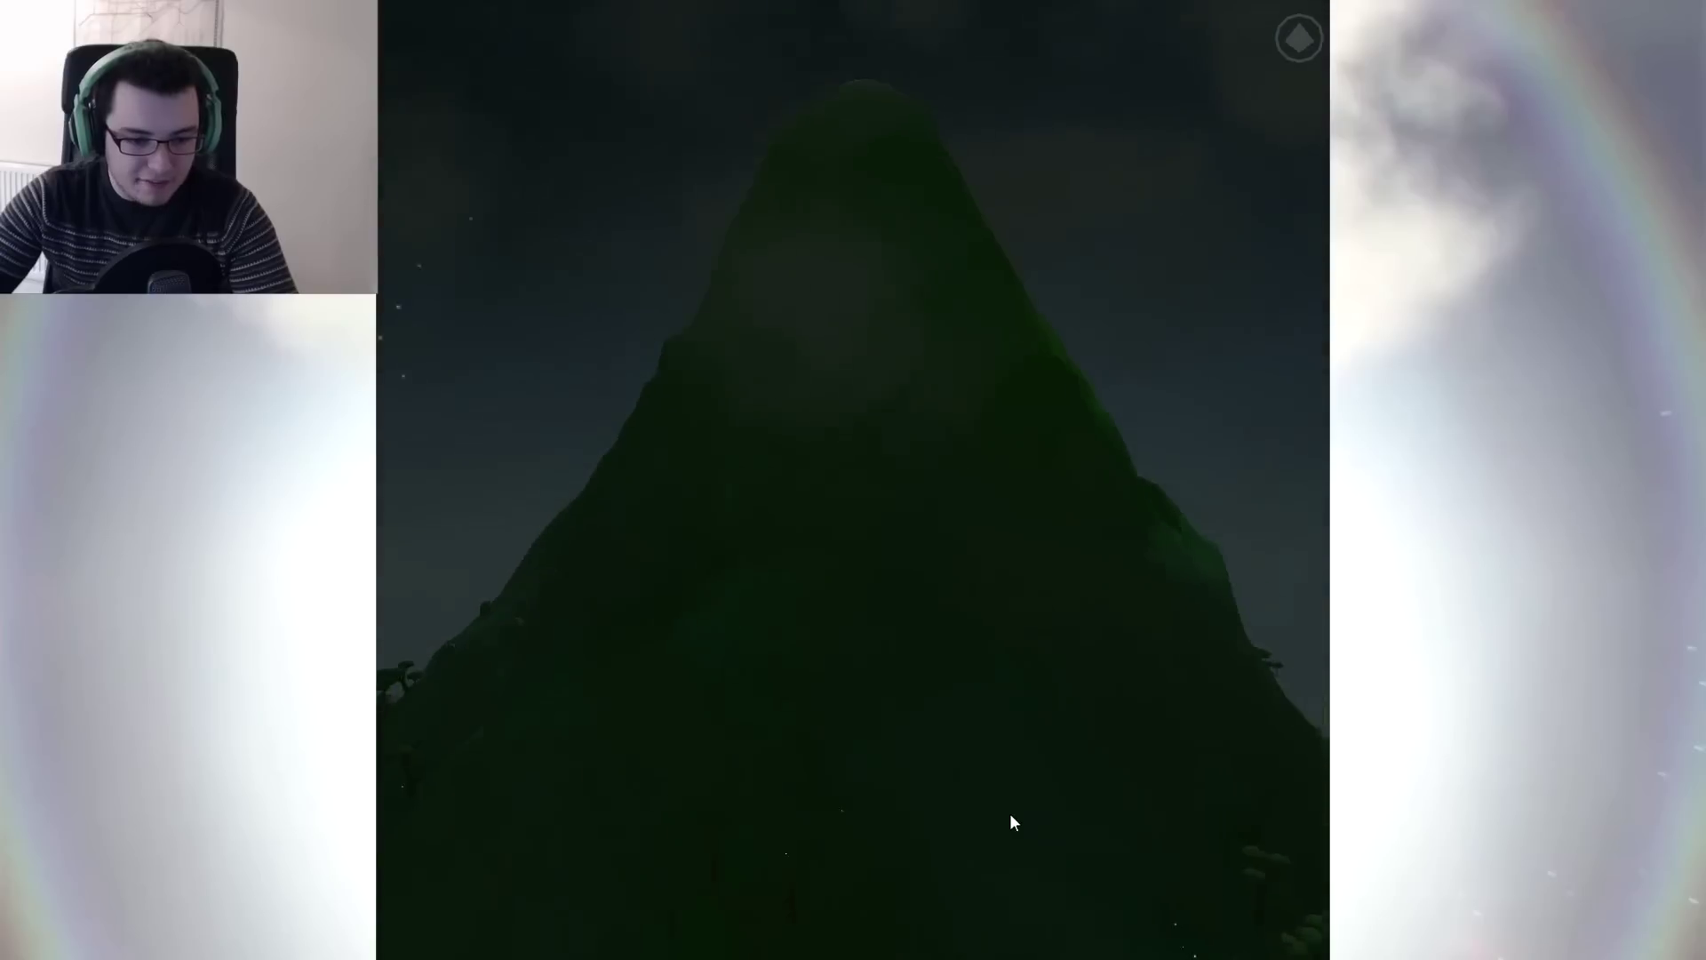
{"action": "mouse_move", "coordinate": [1010, 823]}
{"action": "left_mouse_down"}
{"action": "mouse_move", "coordinate": [850, 650]}
{"action": "mouse_move", "coordinate": [785, 487]}
{"action": "left_mouse_up"}
{"action": "mouse_move", "coordinate": [776, 753]}
{"action": "left_mouse_down"}
{"action": "mouse_move", "coordinate": [735, 579]}
{"action": "mouse_move", "coordinate": [968, 712]}
{"action": "mouse_move", "coordinate": [841, 750]}
{"action": "mouse_move", "coordinate": [954, 626]}
{"action": "mouse_move", "coordinate": [757, 645]}
{"action": "left_mouse_up"}
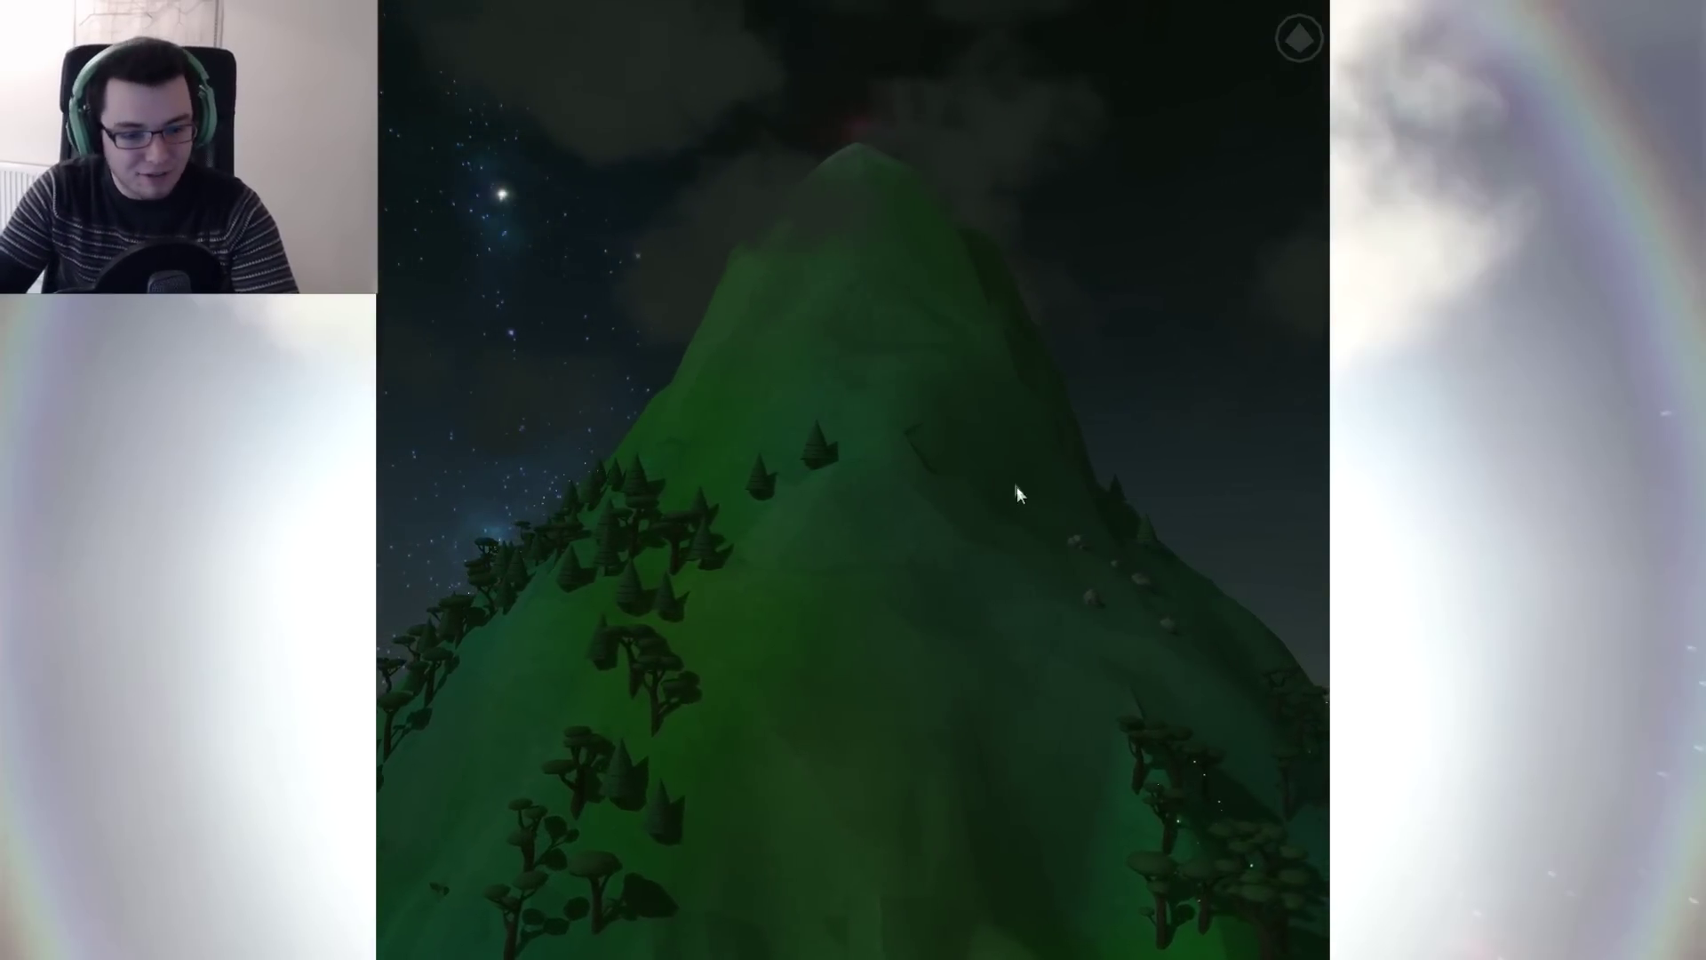
{"action": "scroll", "coordinate": [706, 685], "scroll_direction": "up", "scroll_amount": 5}
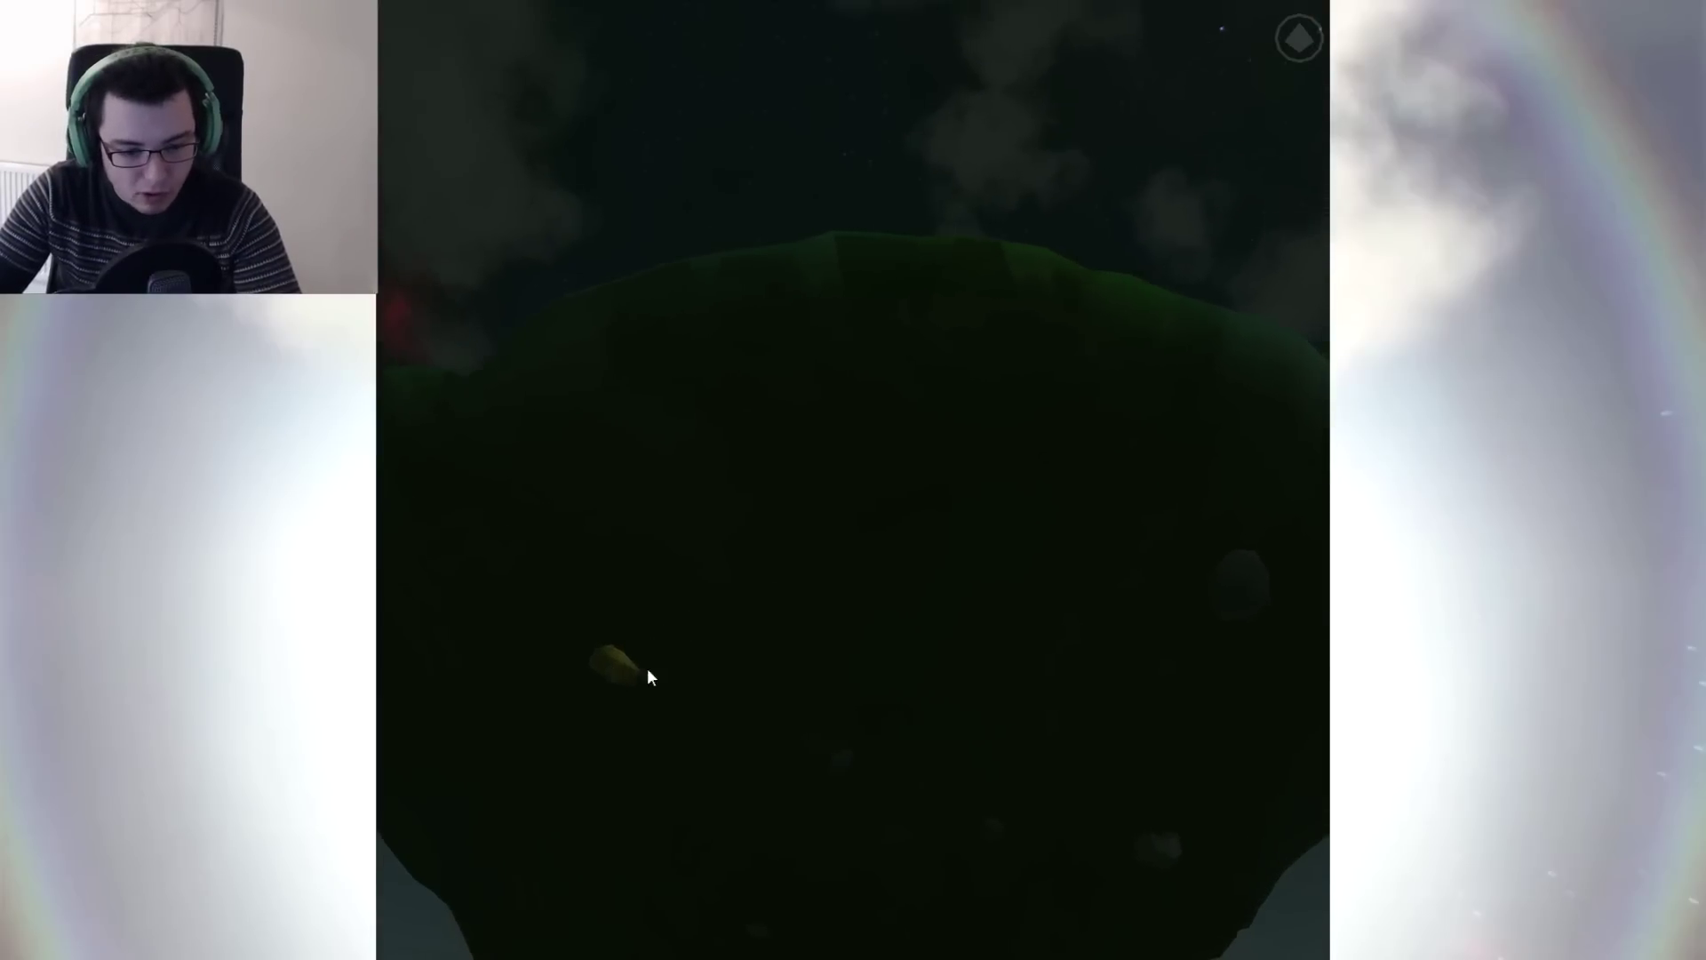
{"action": "left_click_drag", "start_coordinate": [647, 668], "coordinate": [755, 607]}
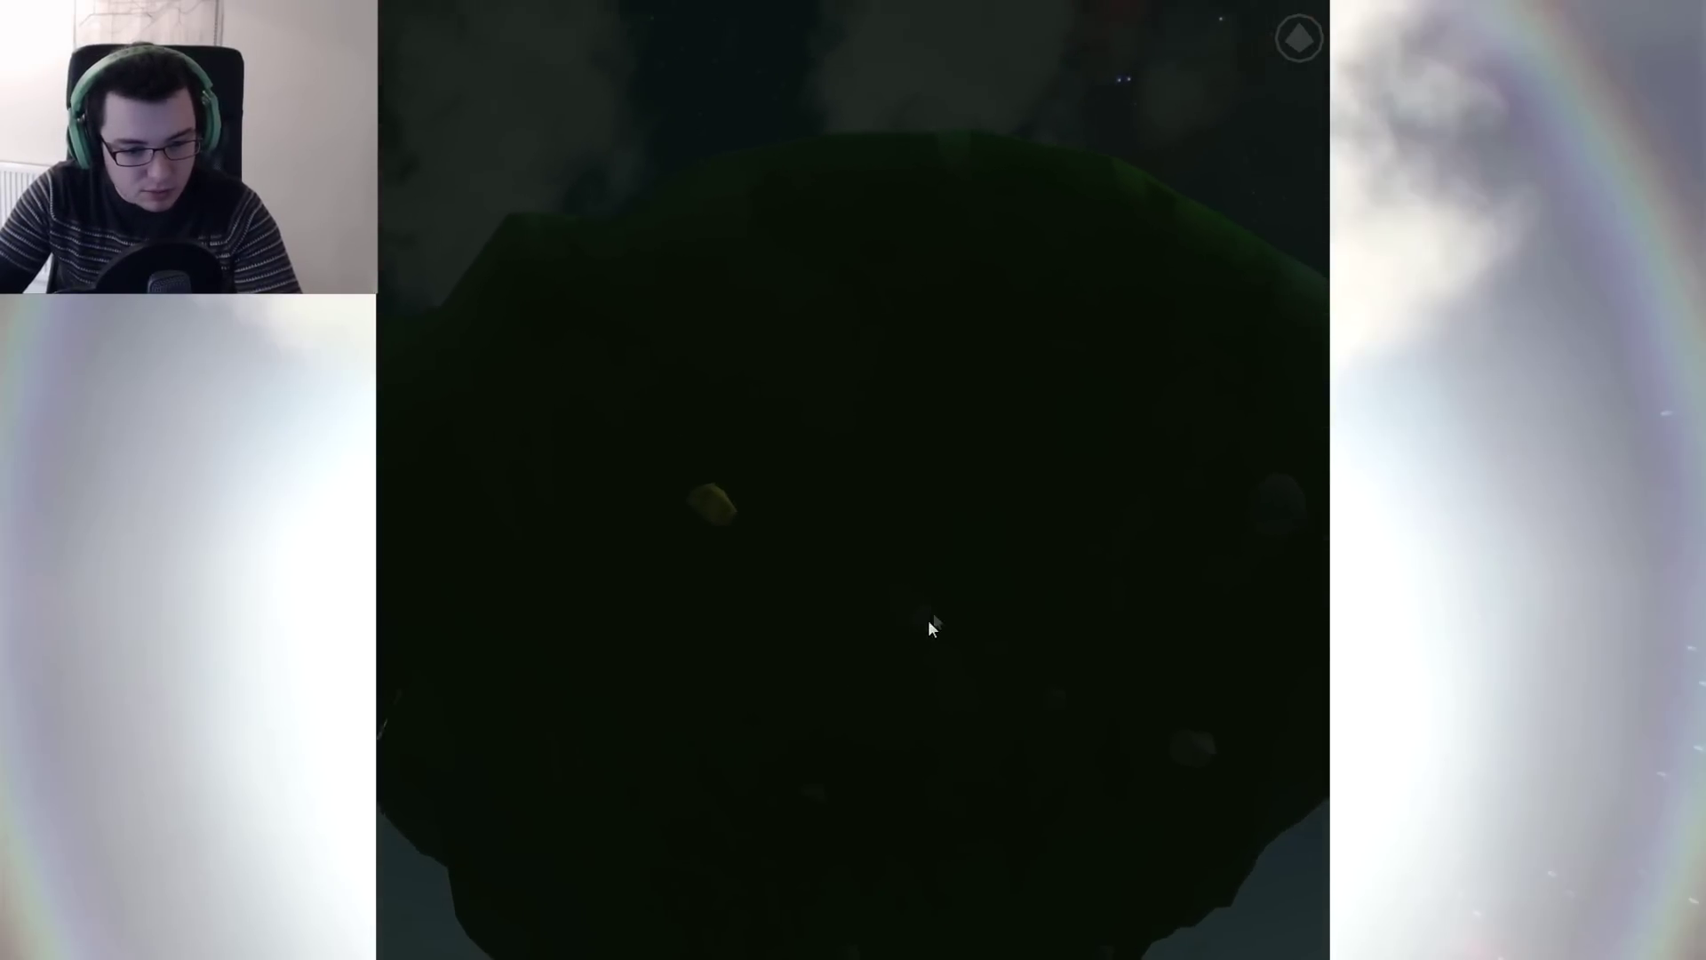
{"action": "left_click_drag", "start_coordinate": [703, 589], "coordinate": [934, 660]}
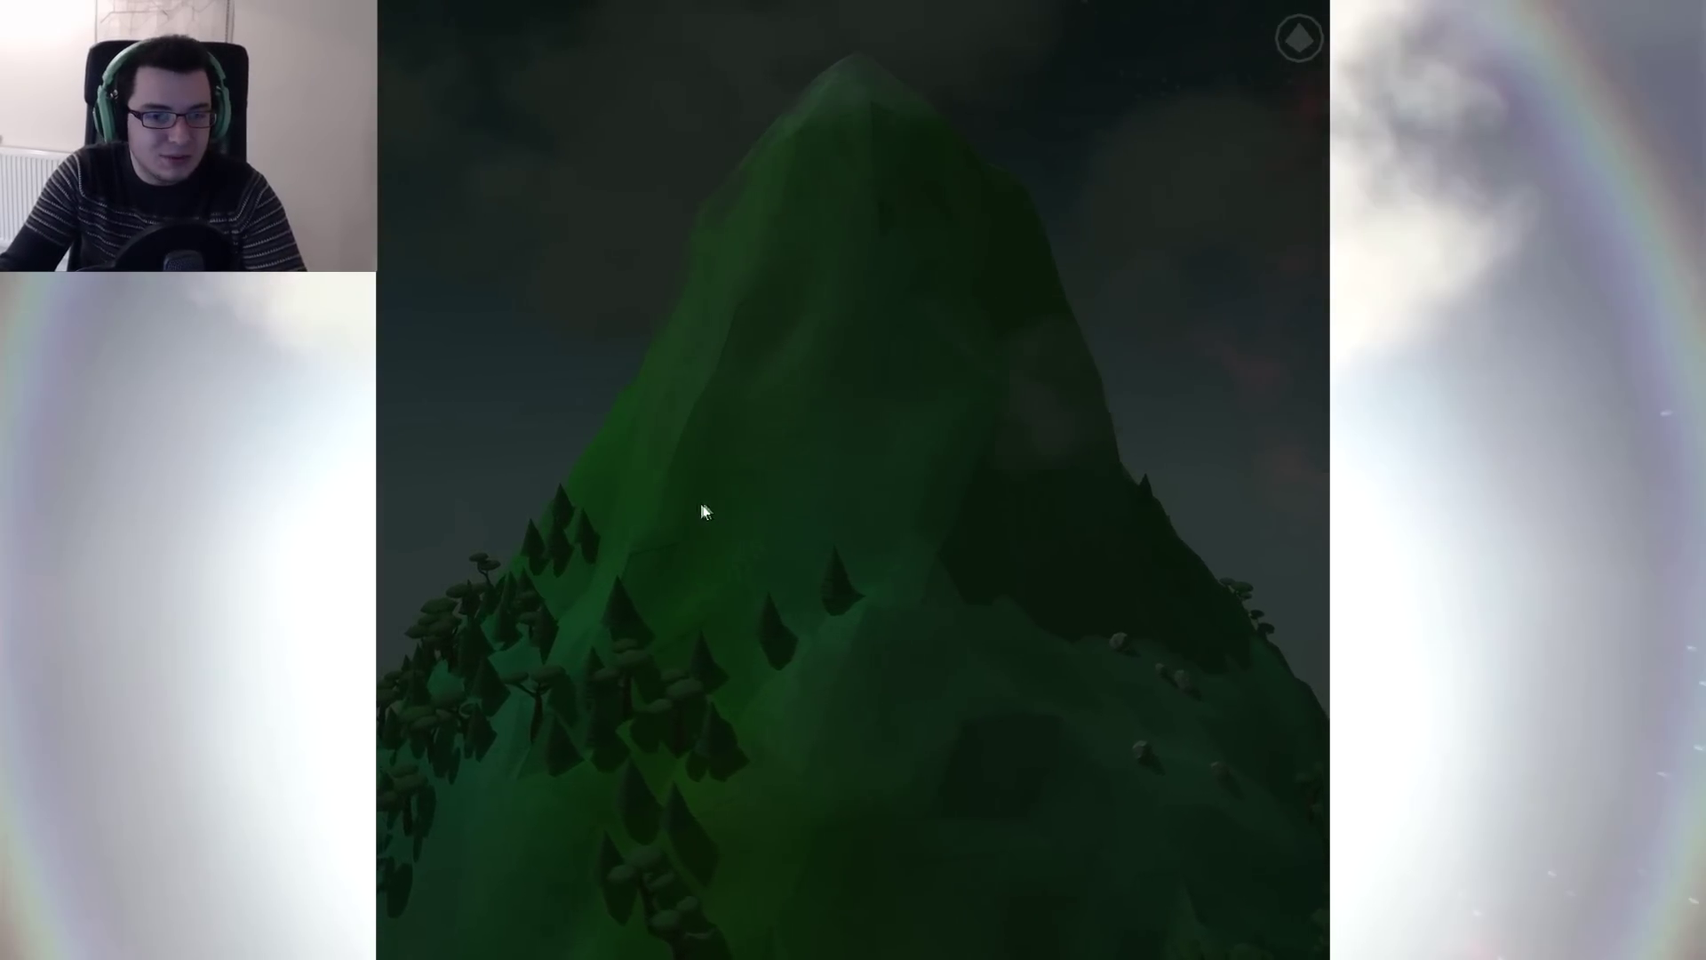
Step: Orbit the camera round to another tree-covered slope of the peak
{"action": "left_click_drag", "start_coordinate": [913, 287], "coordinate": [786, 617]}
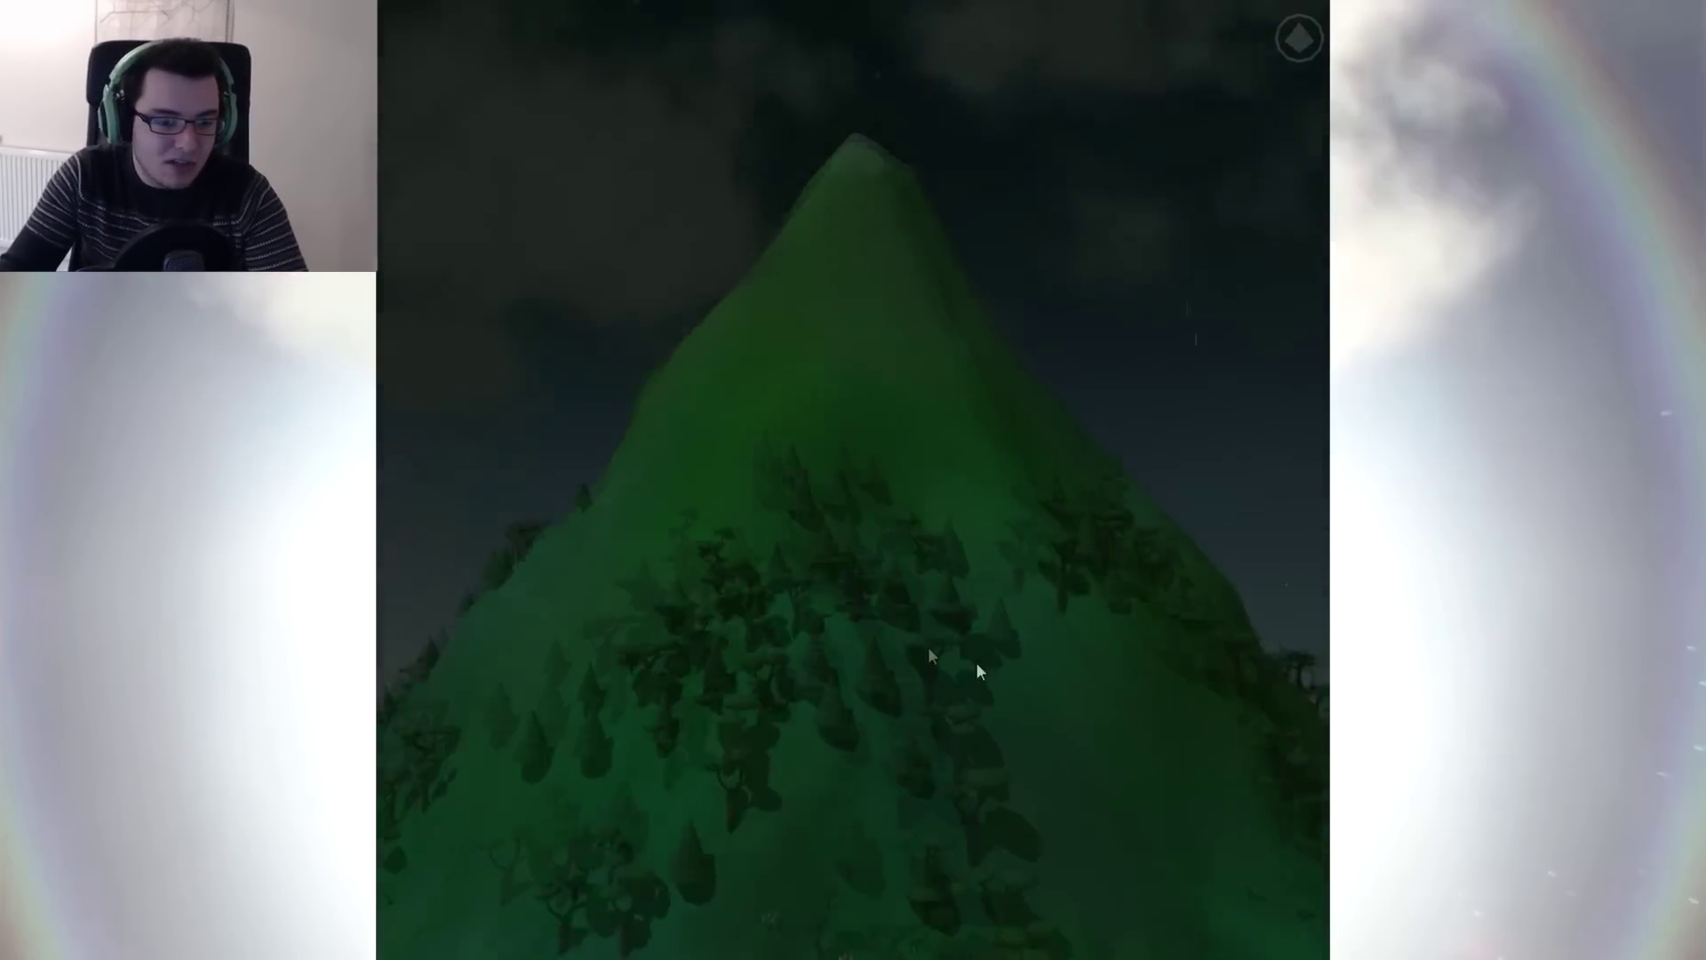